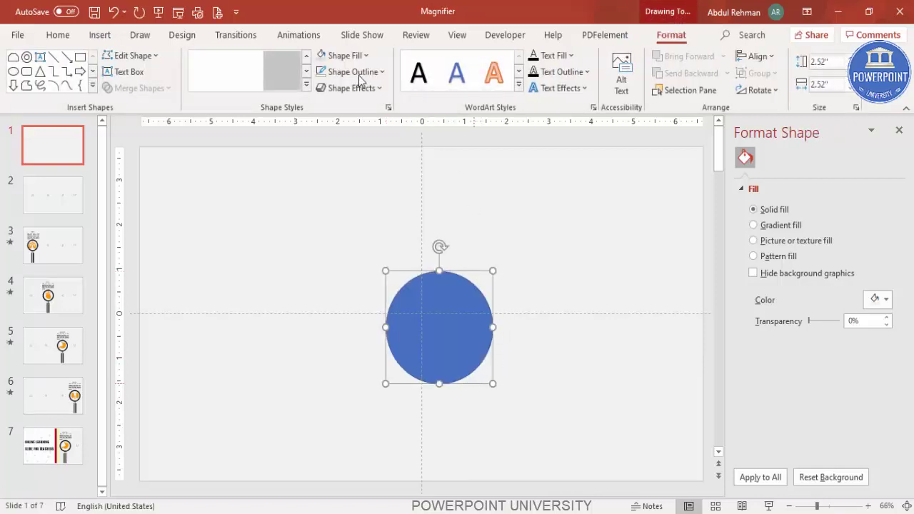
Give the circle a solid black outline with a width of 10 pt.
left_click(357, 72)
left_click(336, 108)
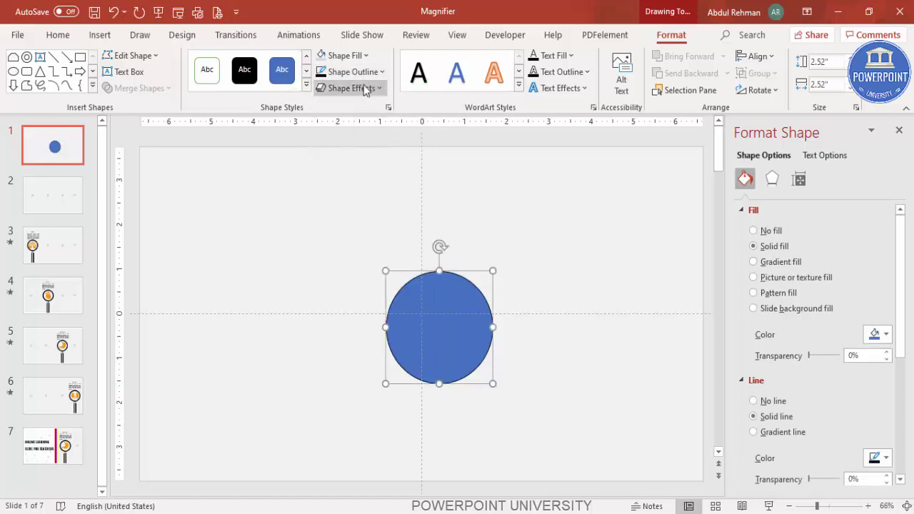
left_click_drag(904, 357, 899, 402)
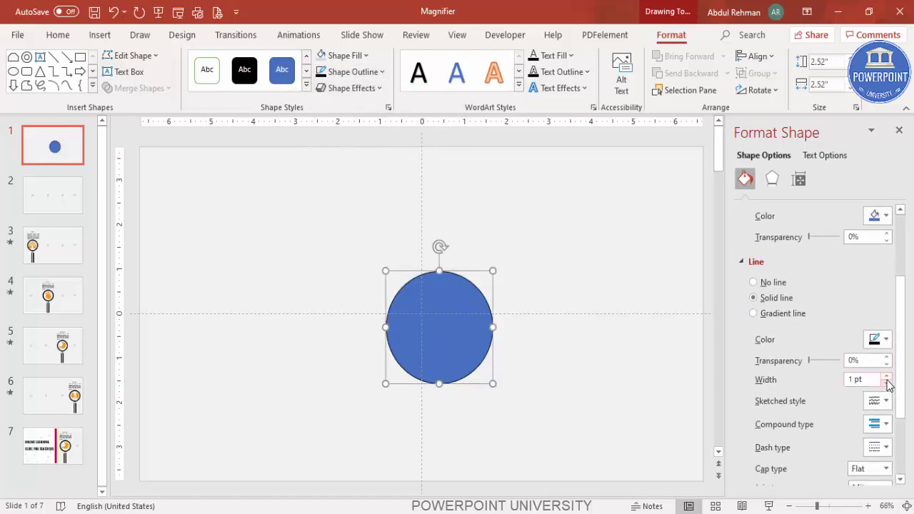
left_click_drag(888, 379, 888, 378)
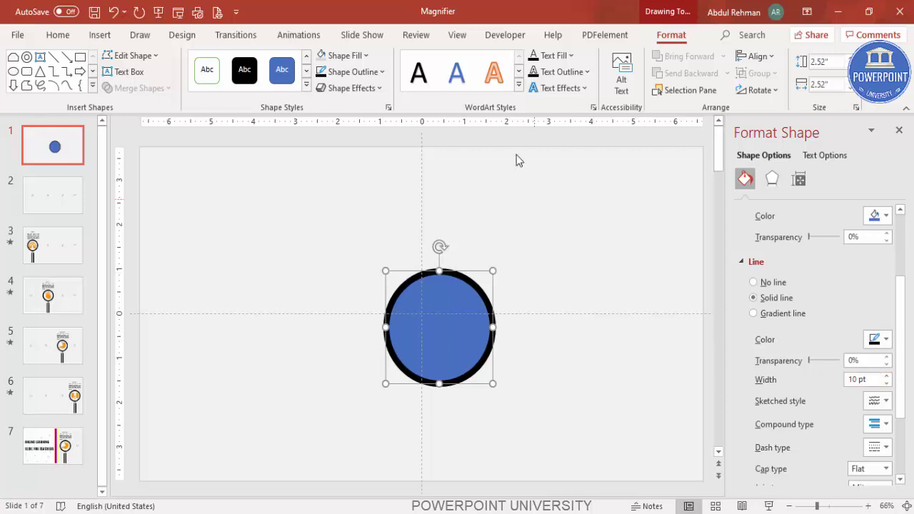
Align the circle to the horizontal center and vertical middle of the slide.
left_click(757, 56)
left_click(770, 93)
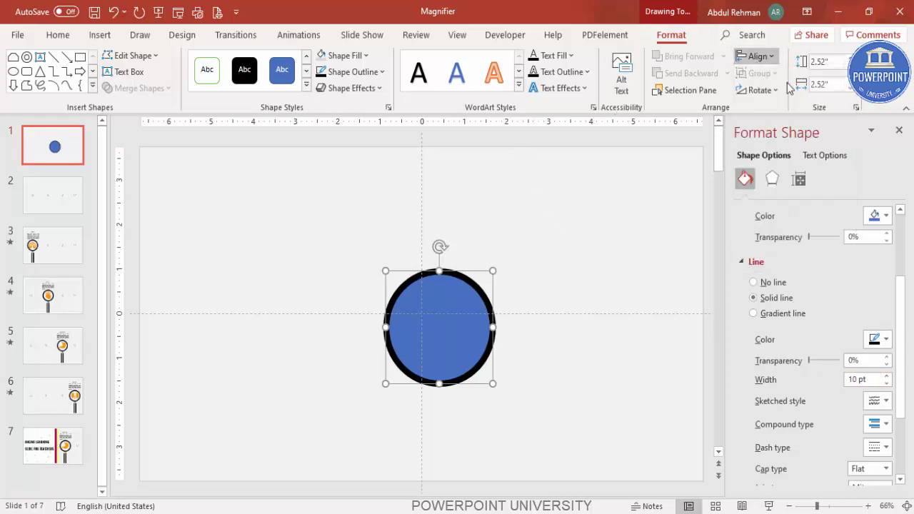
left_click(758, 57)
left_click(783, 158)
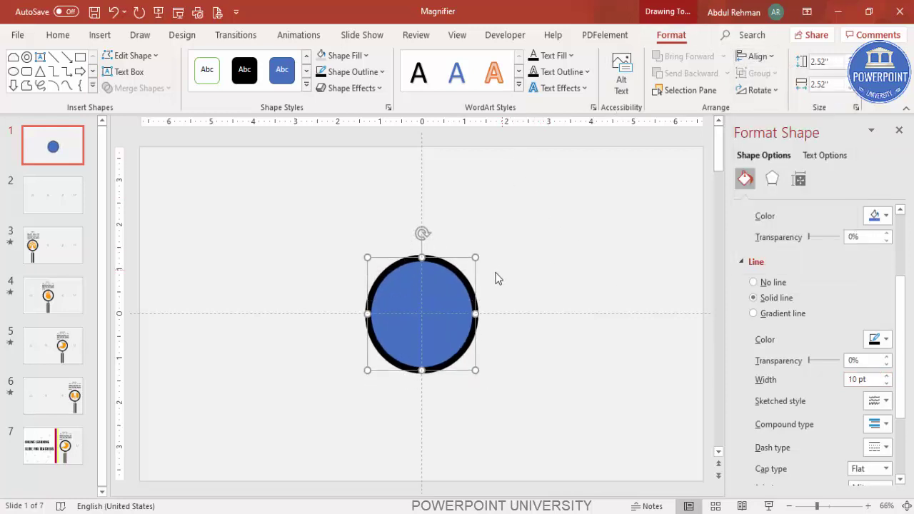
Fill the circle with white and set the fill transparency to 66%.
left_click_drag(899, 302, 900, 239)
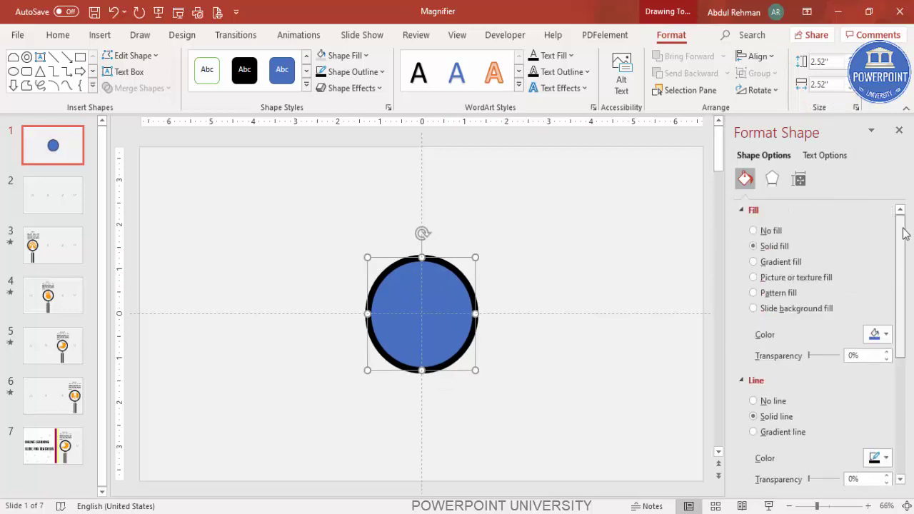
left_click(875, 335)
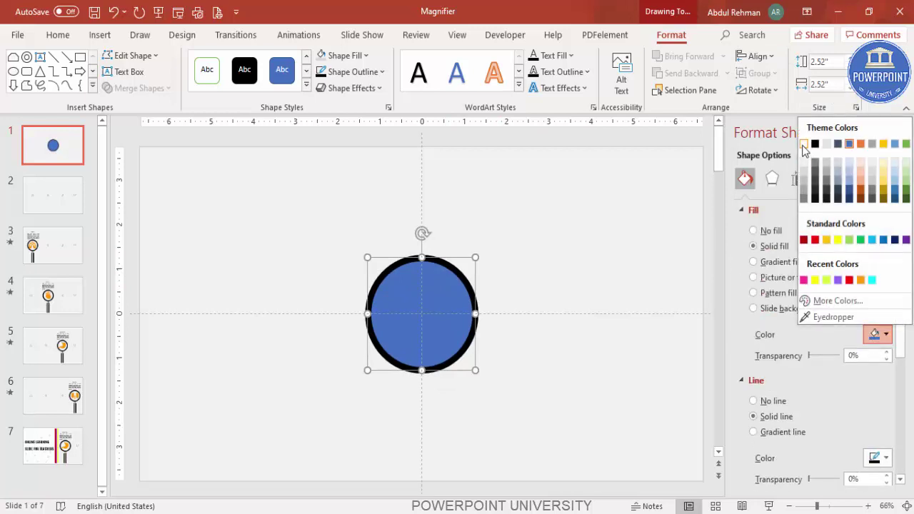
left_click(804, 144)
left_click_drag(809, 356, 829, 357)
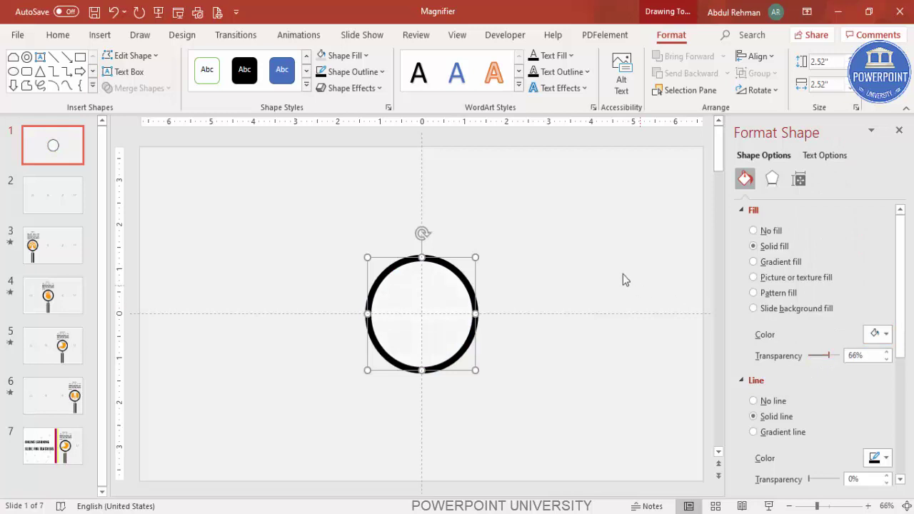
left_click(567, 258)
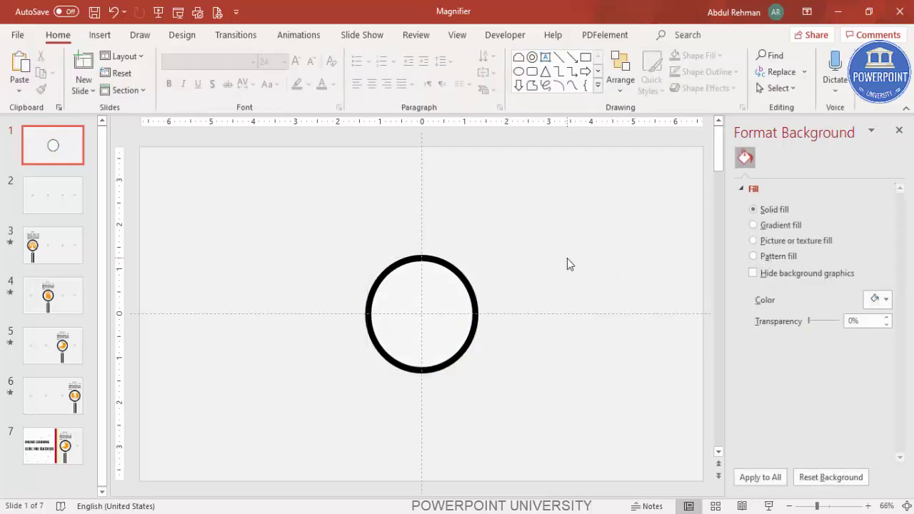
Draw a small rectangle about 0.37" wide and 0.43" tall at the circle's lower edge, with no outline.
left_click(100, 35)
left_click(216, 75)
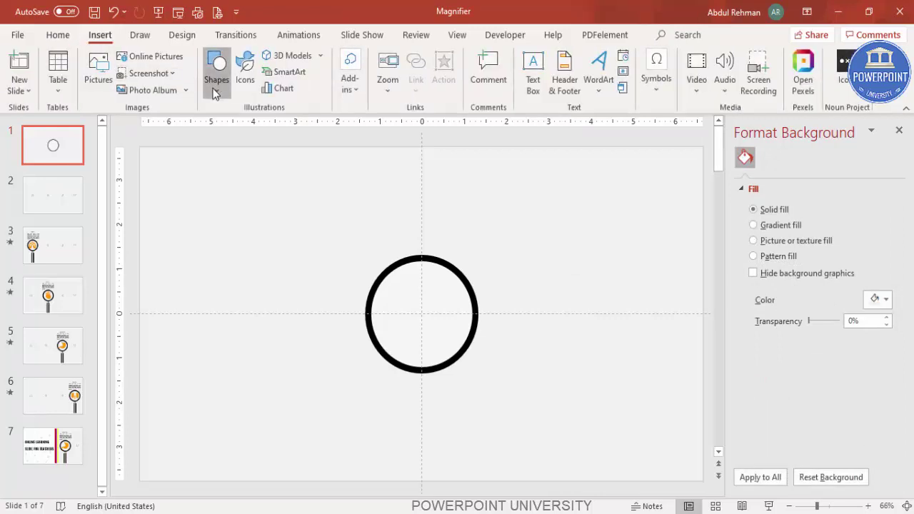
left_click(212, 225)
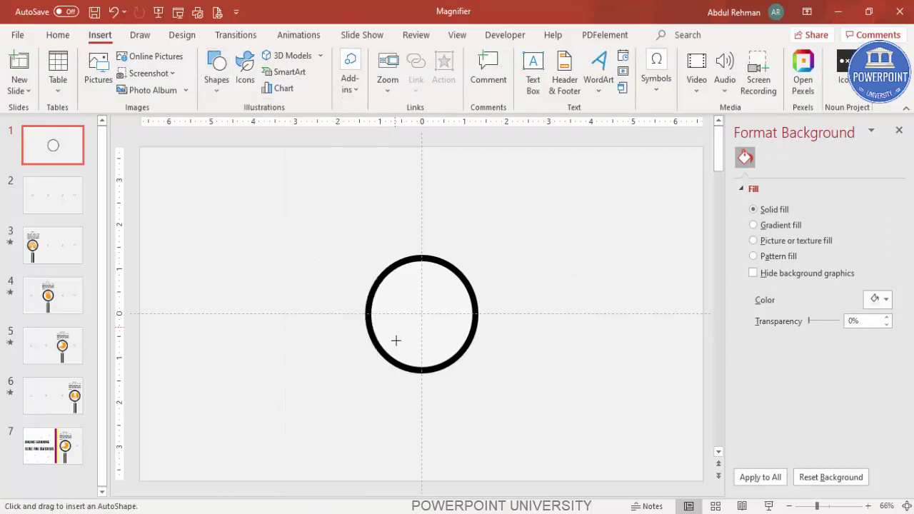
left_click_drag(418, 373, 431, 390)
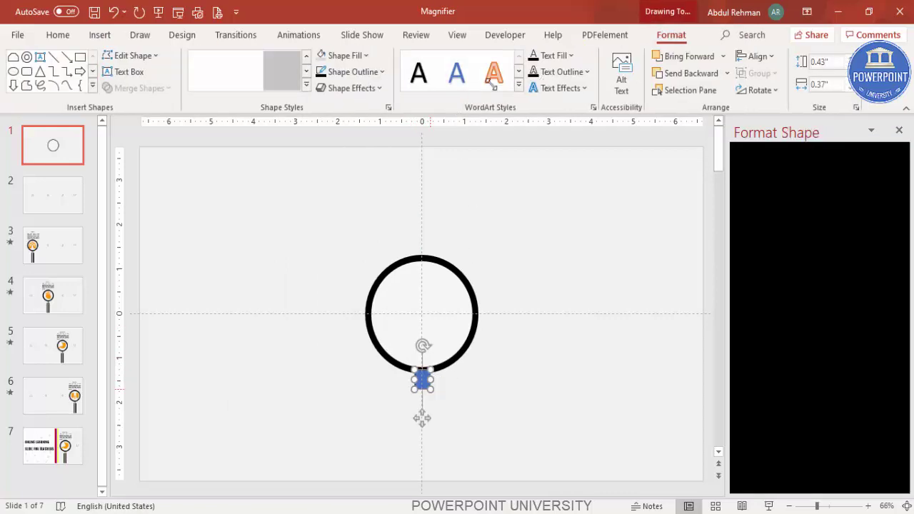
left_click(353, 71)
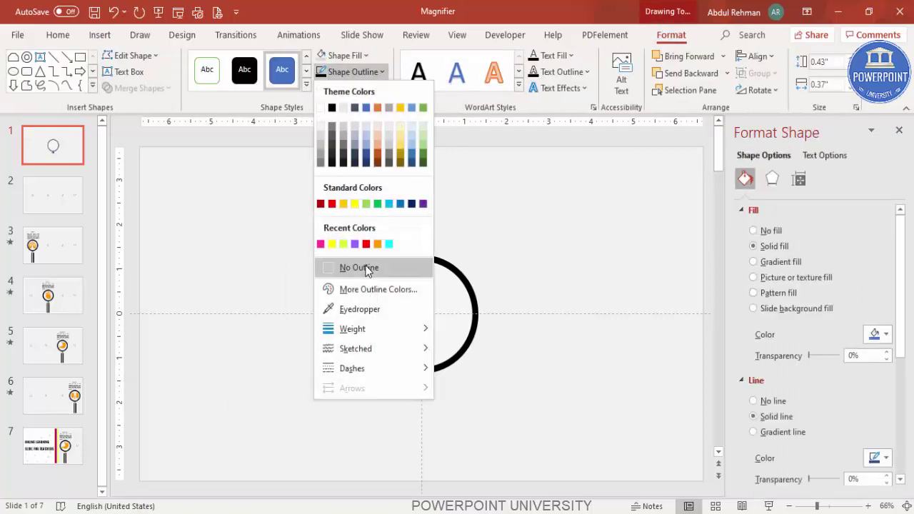
left_click(361, 267)
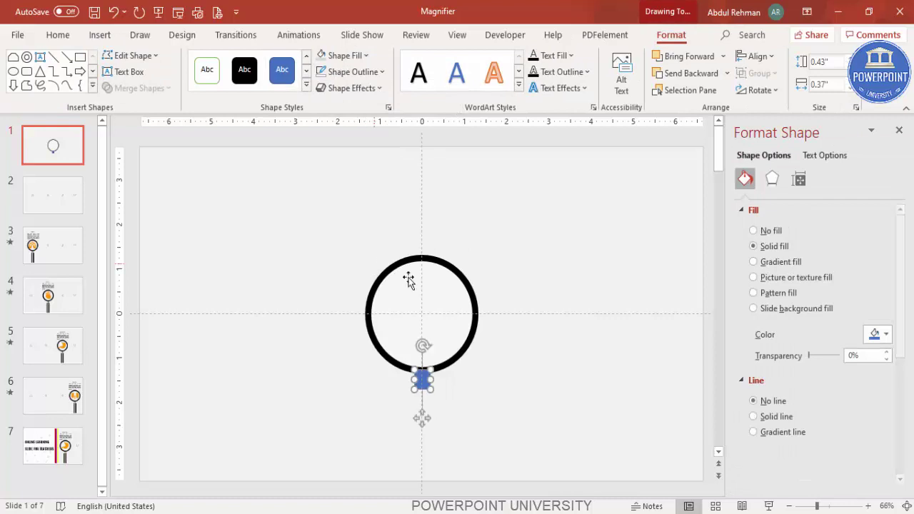
Apply a gradient fill to the small rectangle, coloring the stops dark grey at 8%, very light grey at 48% and medium grey at 82%.
left_click(782, 262)
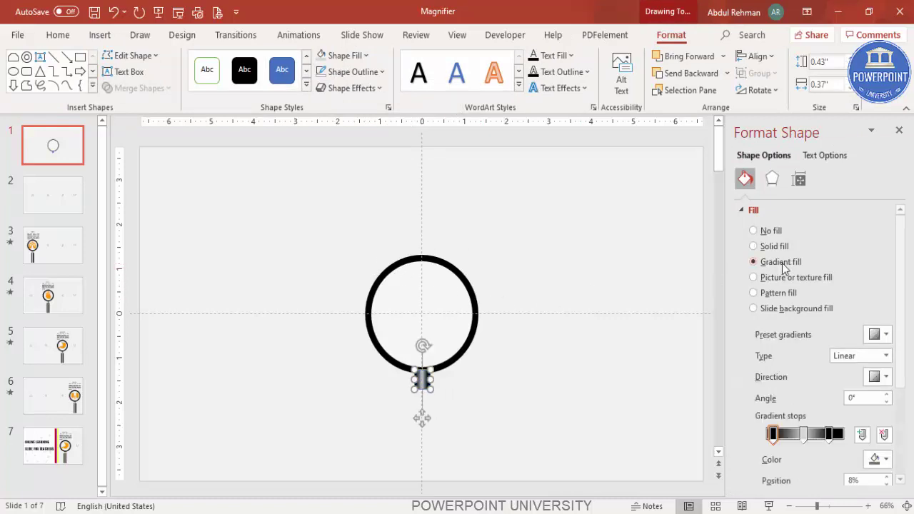
left_click(774, 436)
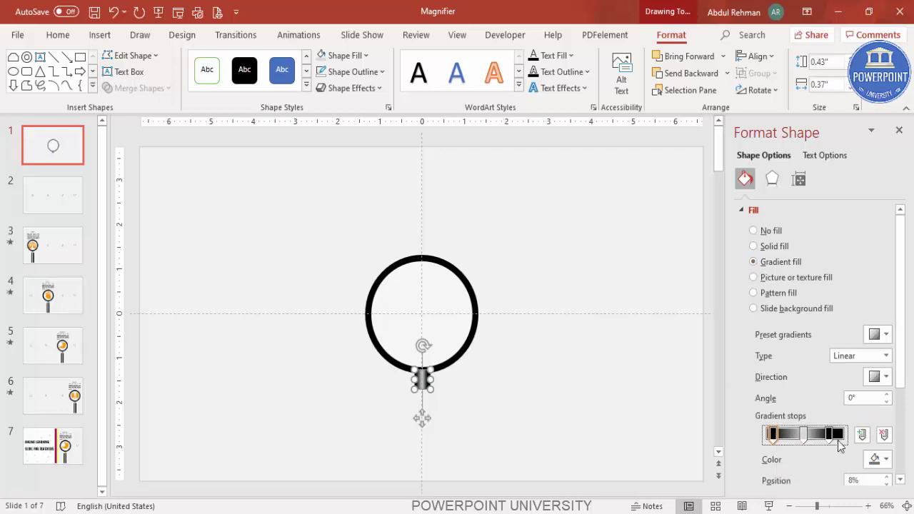
left_click(876, 459)
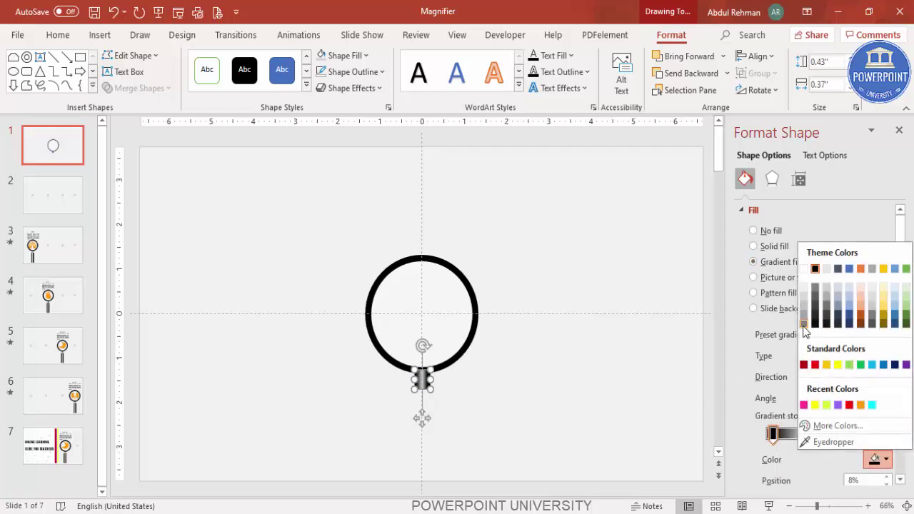
left_click(804, 324)
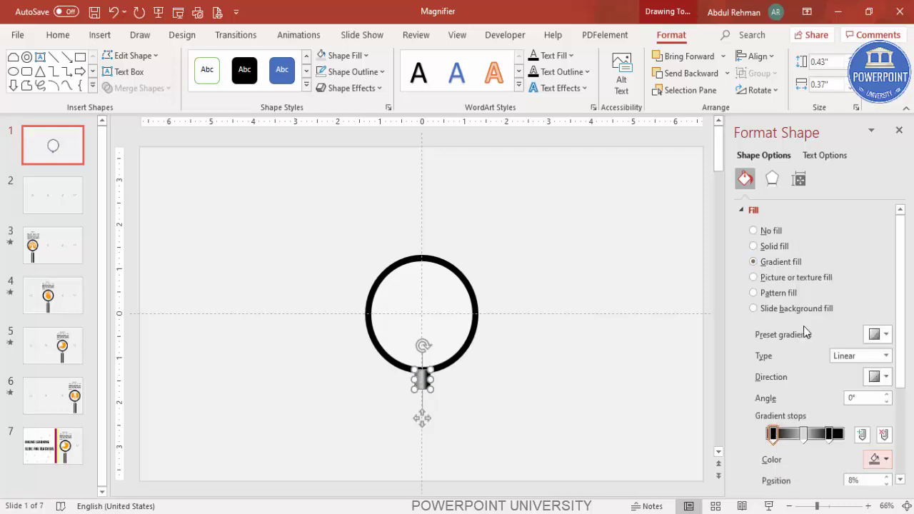
left_click(805, 434)
left_click(875, 459)
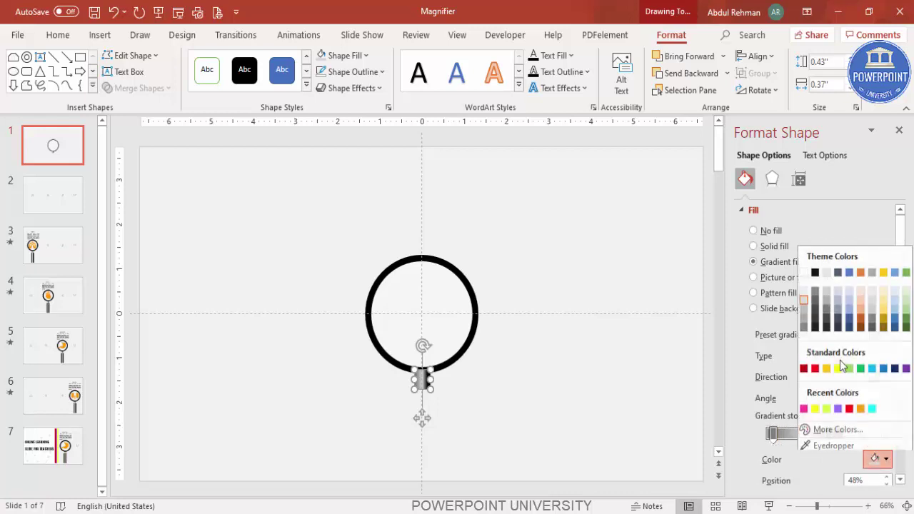
left_click(803, 291)
left_click(829, 434)
left_click(874, 459)
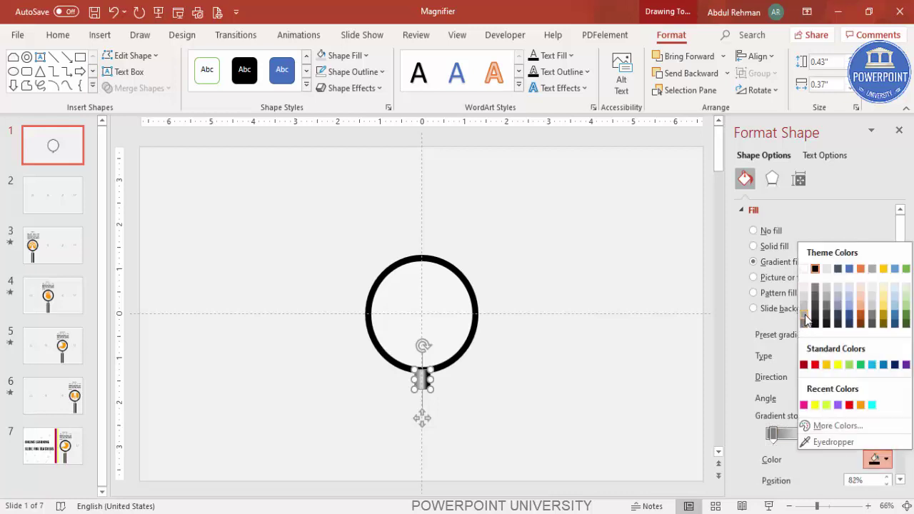
left_click(805, 316)
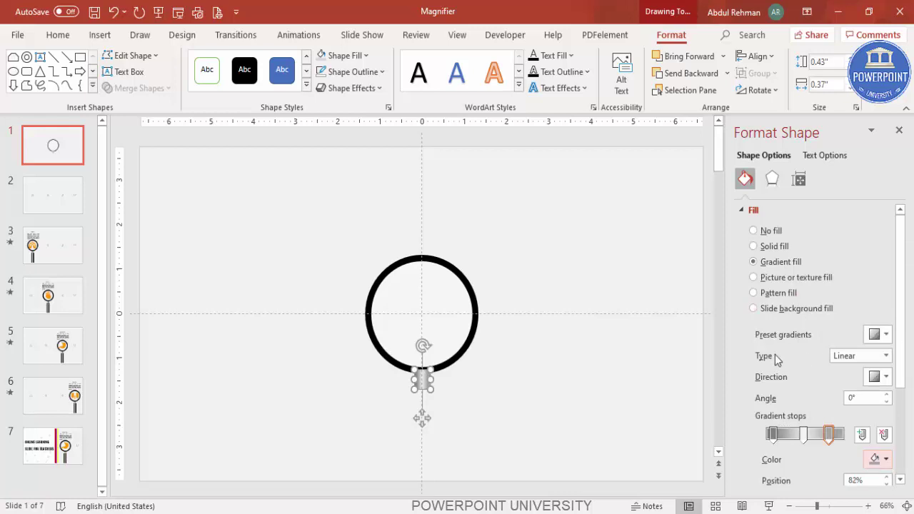
Set the small rectangle's gradient type to Linear and view the available gradient directions.
left_click(832, 359)
left_click(844, 370)
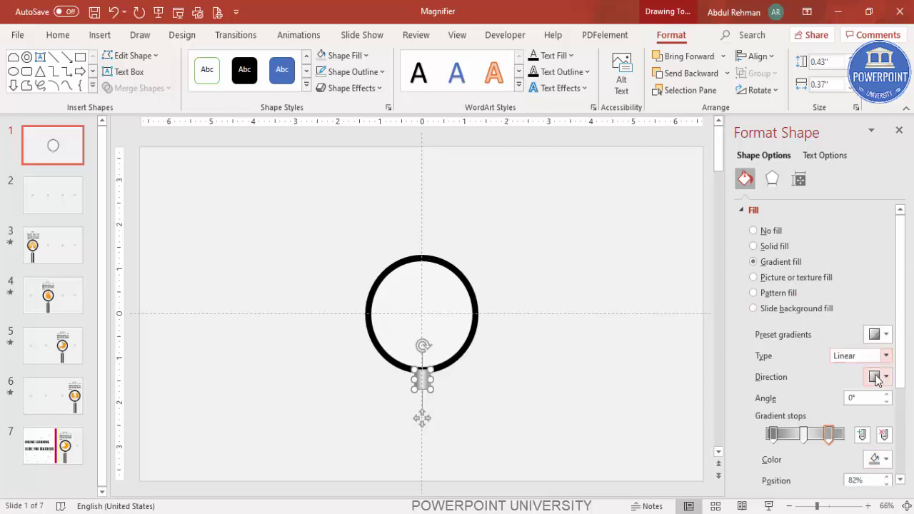
left_click(877, 377)
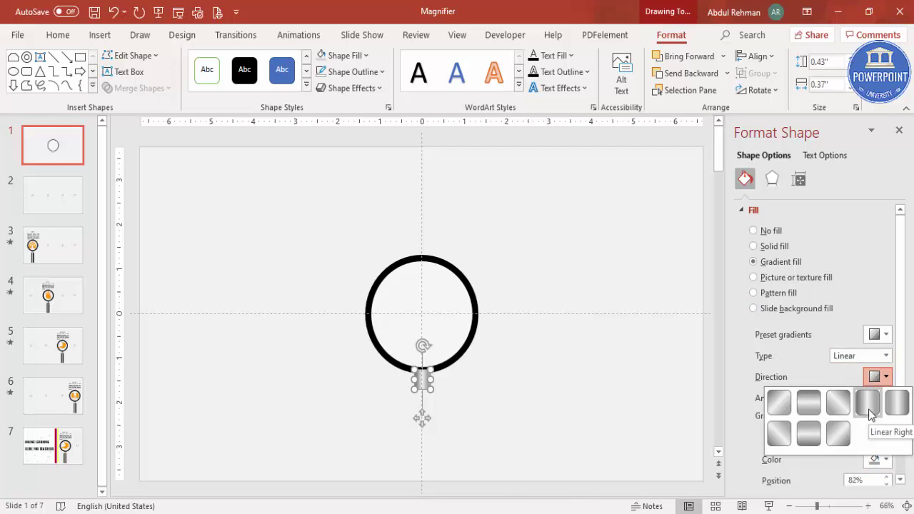
left_click(589, 352)
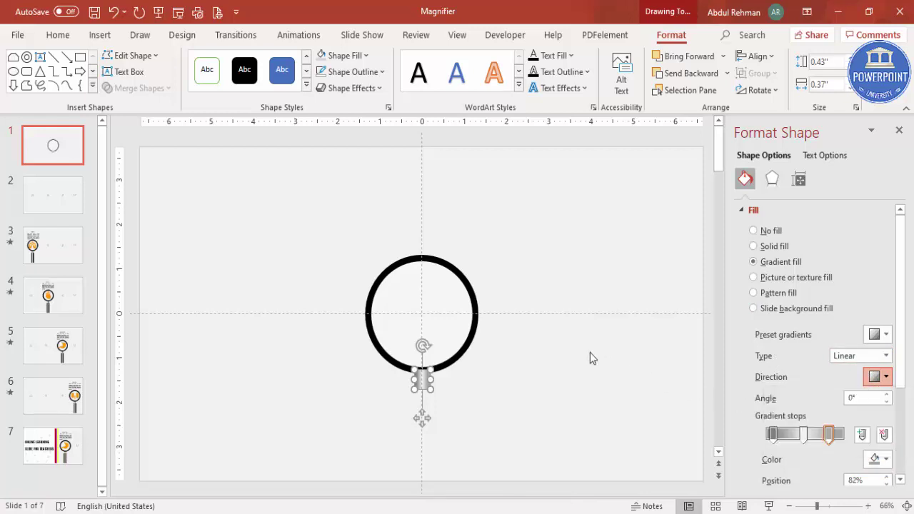
Send the small gradient rectangle to the back, behind the circle's black ring.
left_click(422, 374)
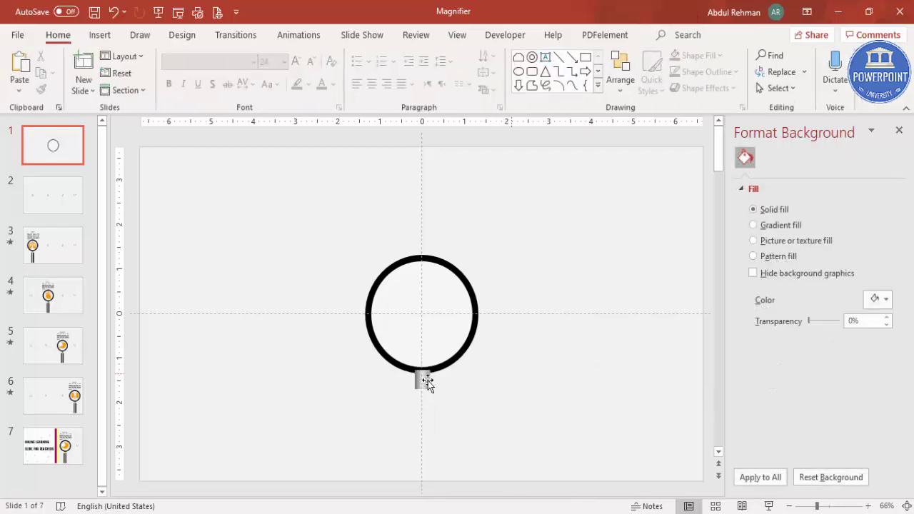
left_click(446, 358)
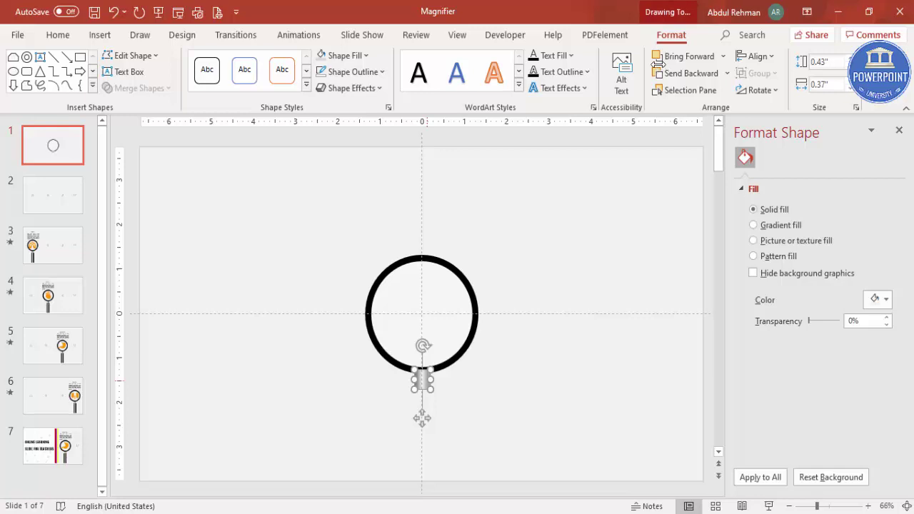
left_click(727, 73)
left_click(701, 112)
left_click(579, 215)
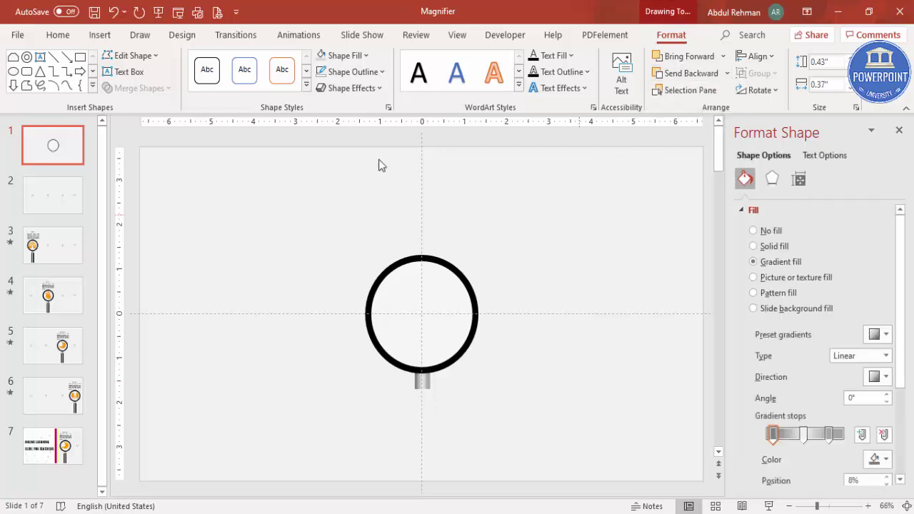
Draw a Snip Same Side Corner rectangle about 0.64" wide and 2.06" tall below the connector and adjust its corner snips.
left_click(100, 35)
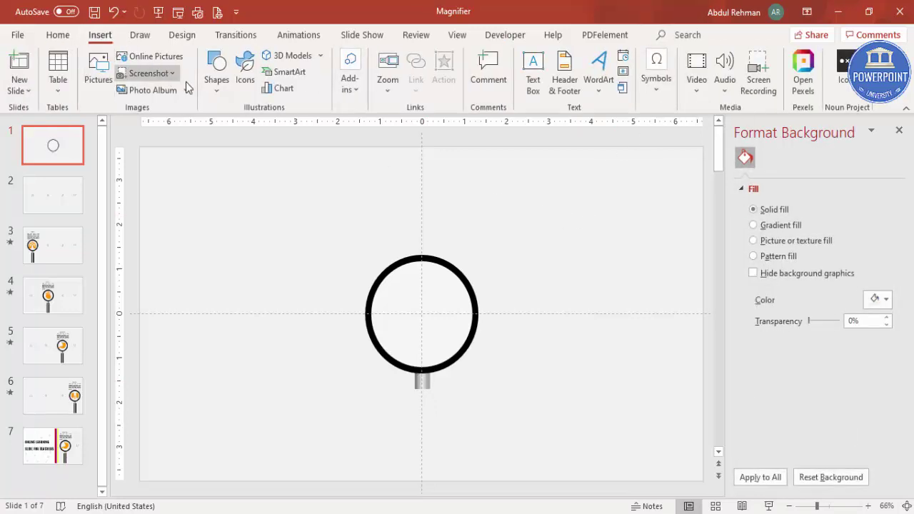
left_click(216, 80)
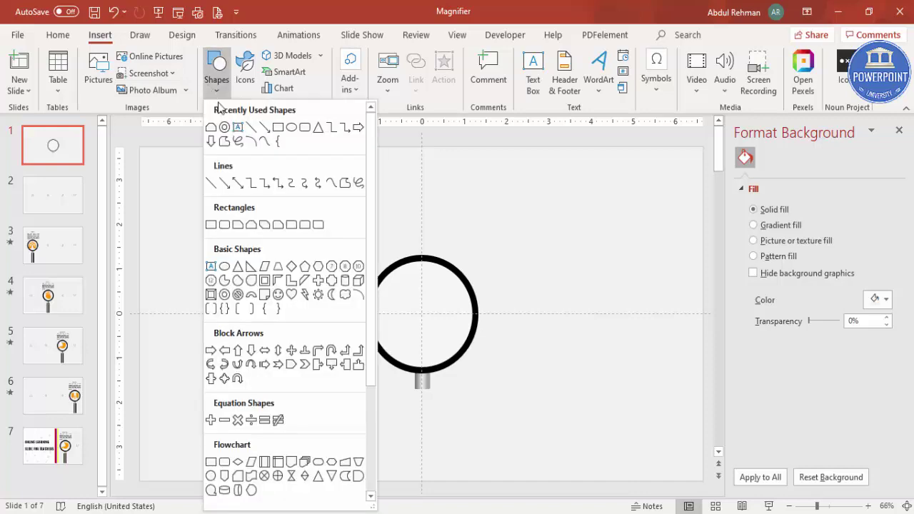
left_click(252, 225)
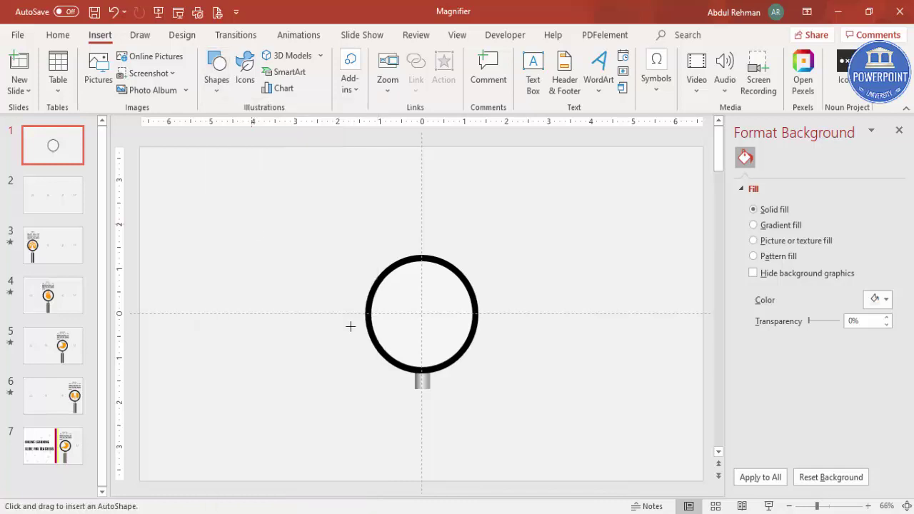
left_click_drag(409, 390, 433, 478)
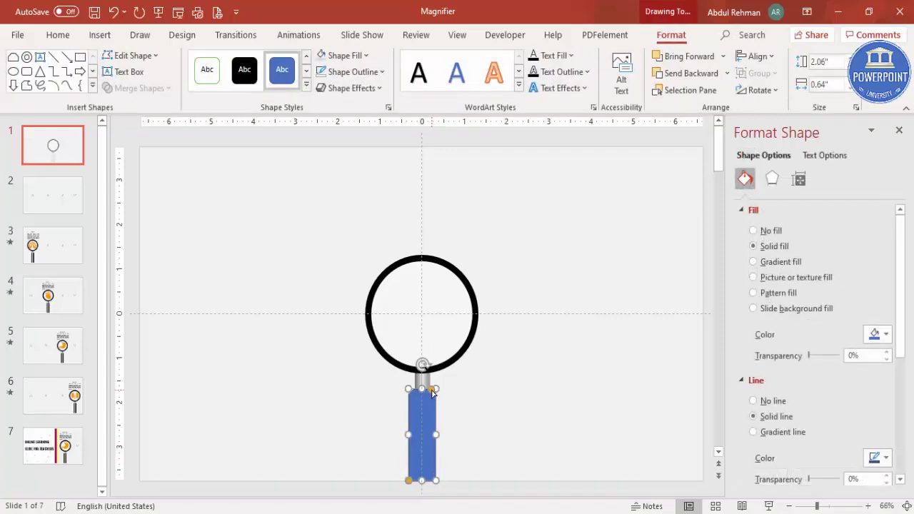
left_click_drag(434, 392, 432, 394)
Remove the handle's outline and give it a gradient fill, coloring the outer stops at 8% and 82% black.
left_click(378, 72)
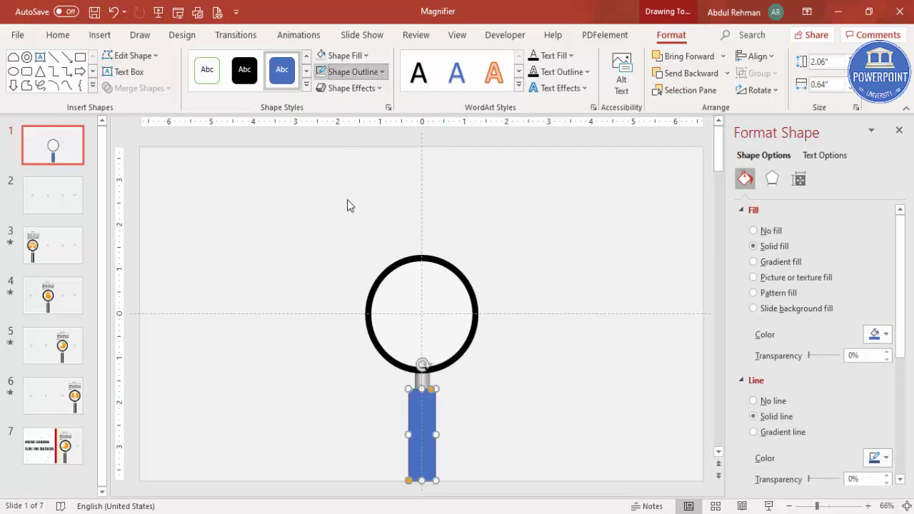
left_click(366, 269)
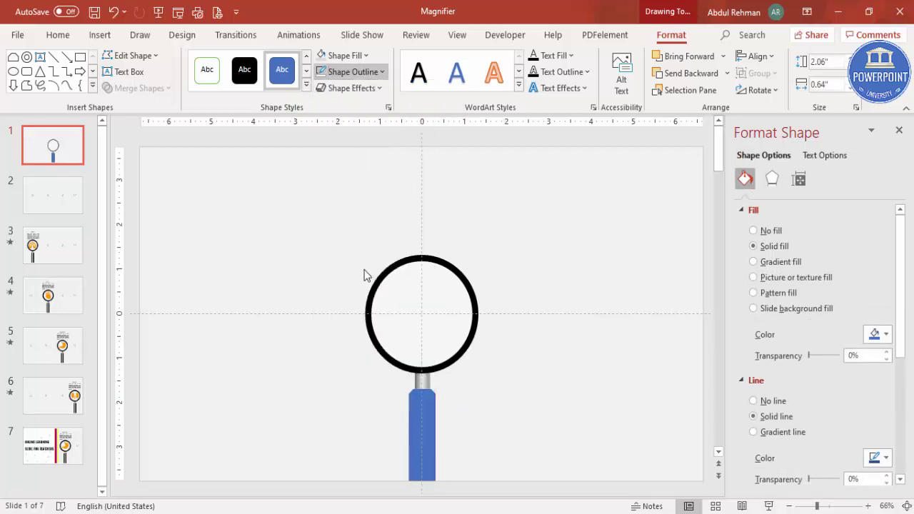
left_click(781, 262)
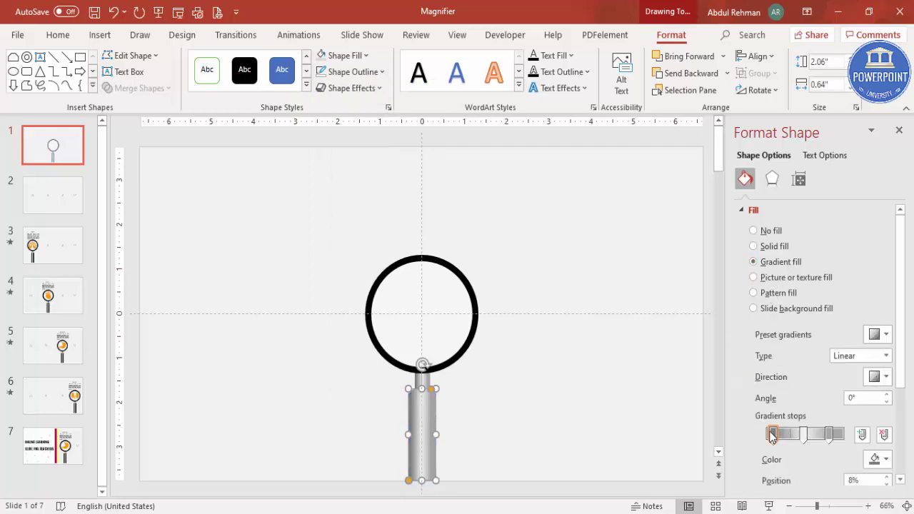
left_click(885, 460)
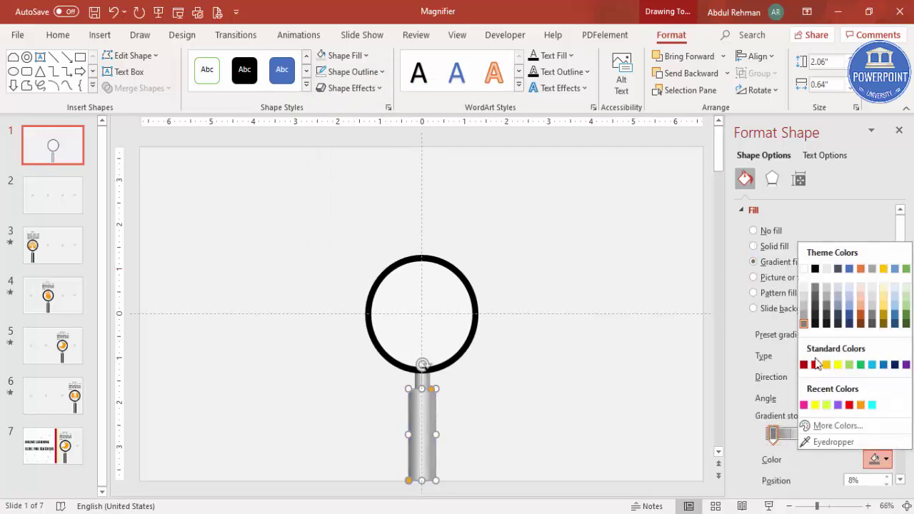
left_click(815, 268)
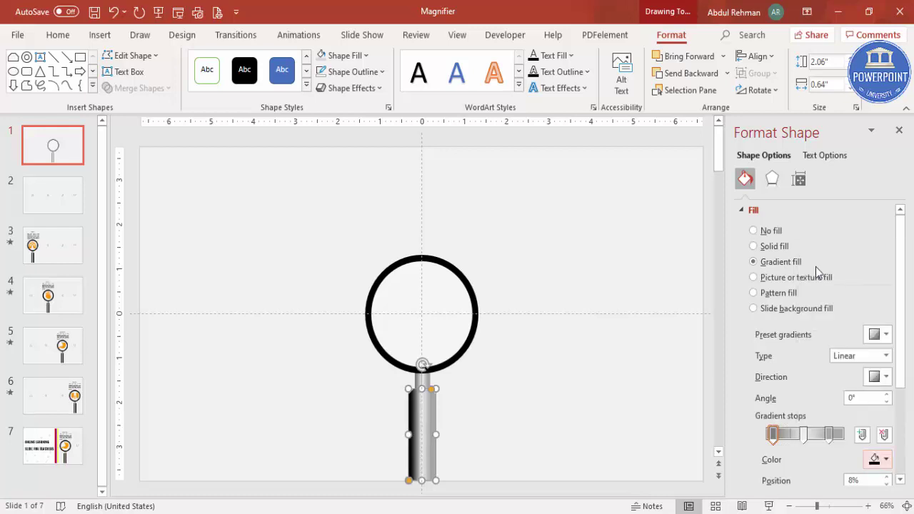
left_click(830, 434)
left_click(883, 459)
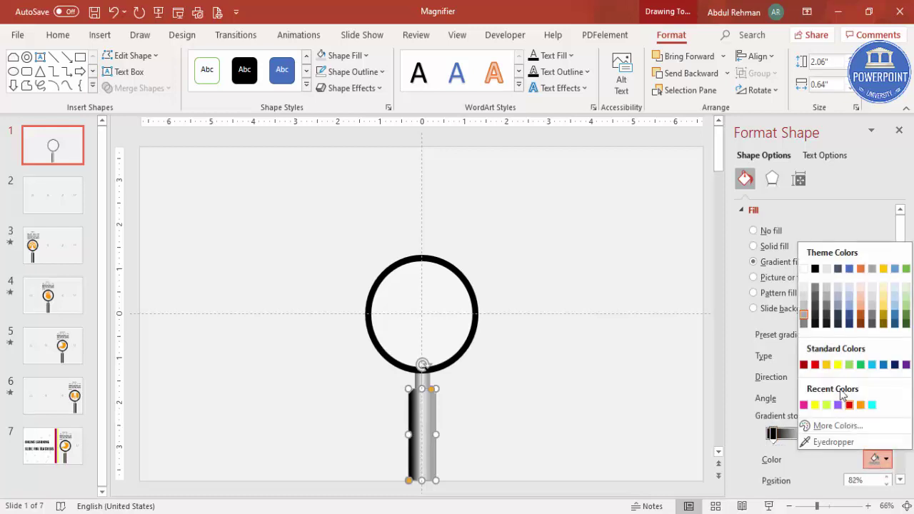
left_click(816, 270)
left_click(569, 258)
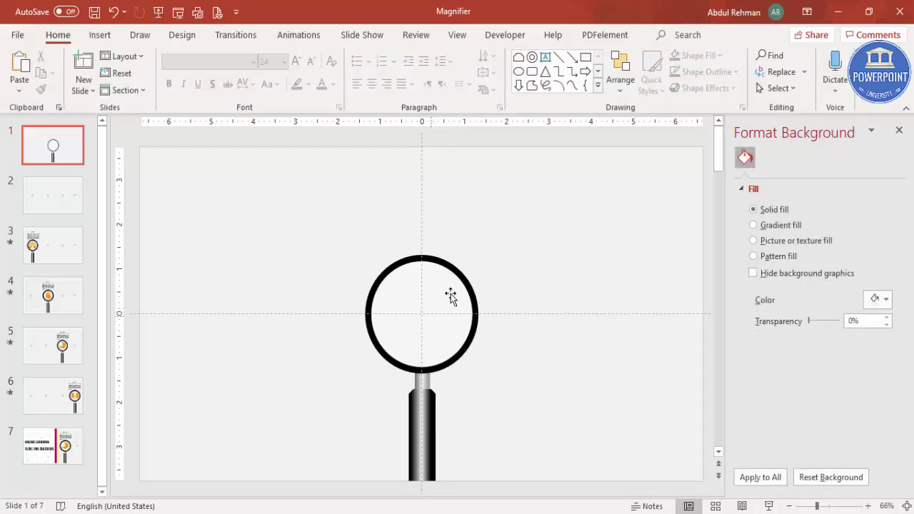
Draw an oval about 0.97" wide and 0.43" tall inside the lens near its lower edge, without an outline.
left_click(100, 35)
left_click(215, 86)
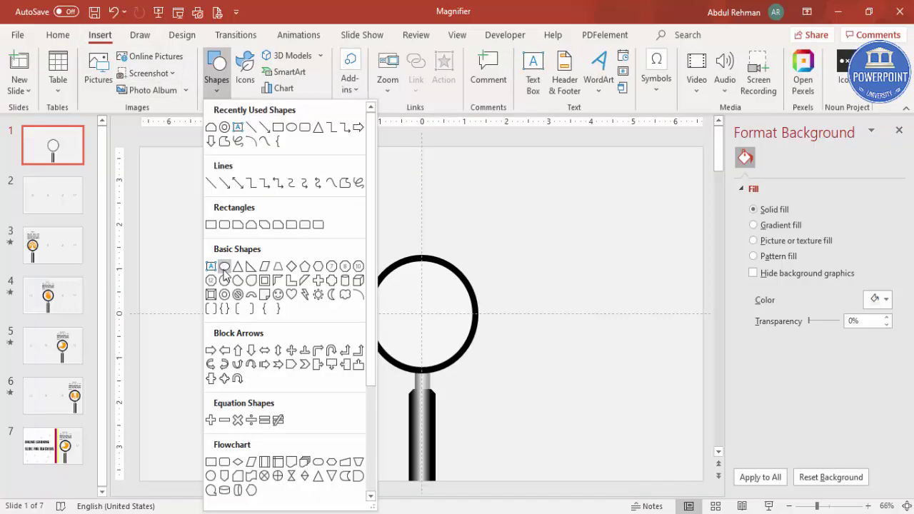
left_click(224, 266)
left_click_drag(404, 341, 444, 362)
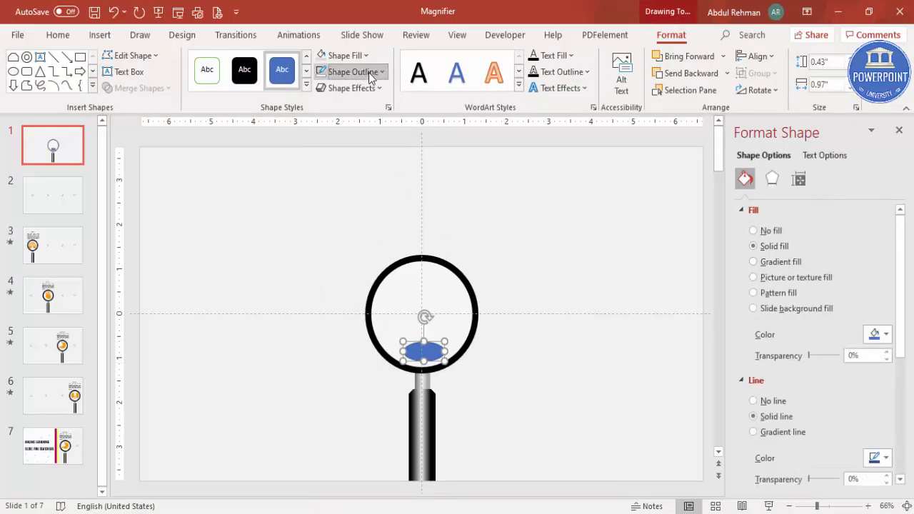
left_click(368, 72)
left_click(363, 269)
Fill the small oval inside the lens with white.
left_click(423, 350)
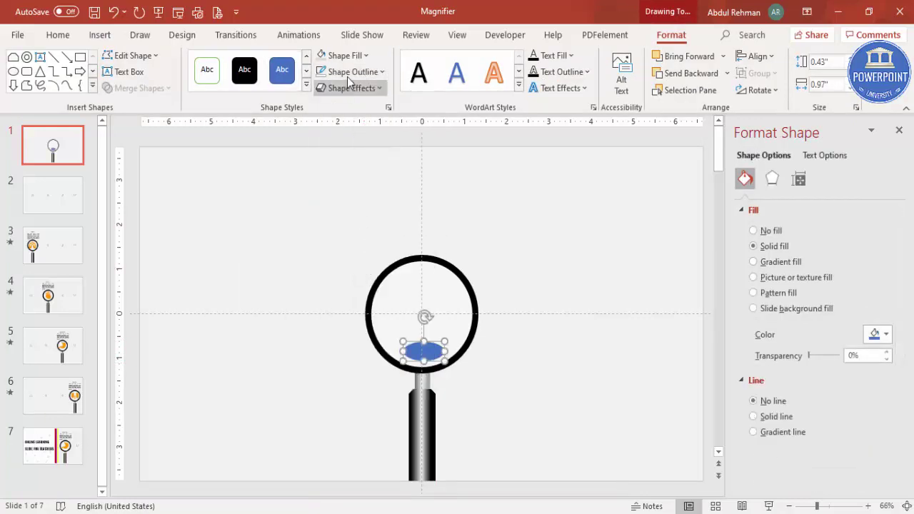
left_click(342, 55)
left_click(320, 91)
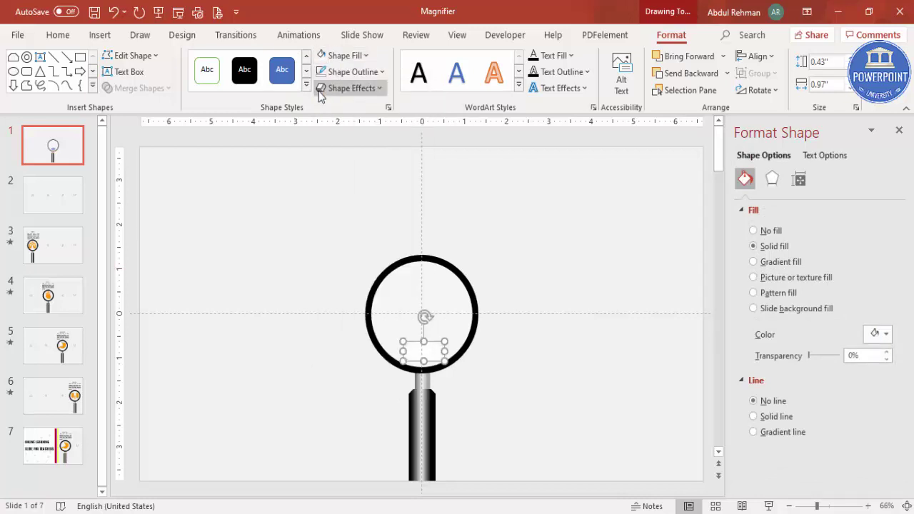
Set the slide background's solid fill to a darker shade of light grey from the theme colors.
left_click(565, 260)
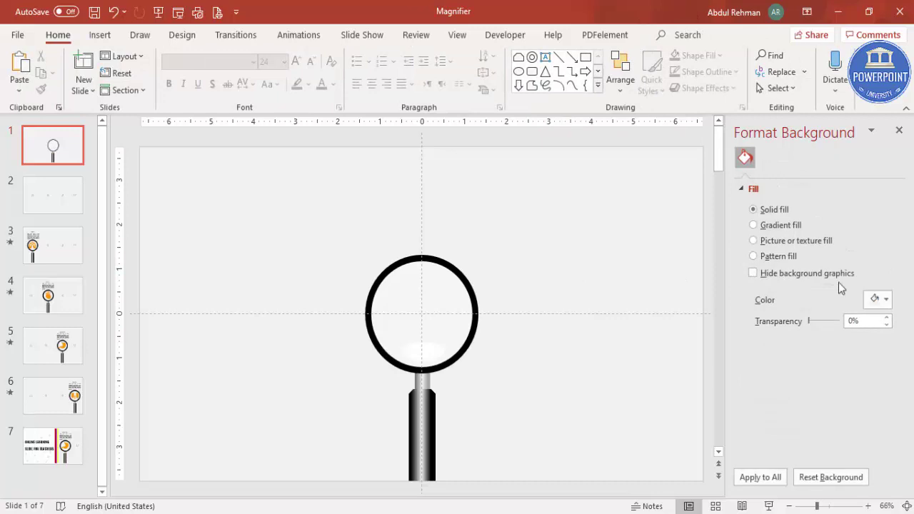
left_click(875, 300)
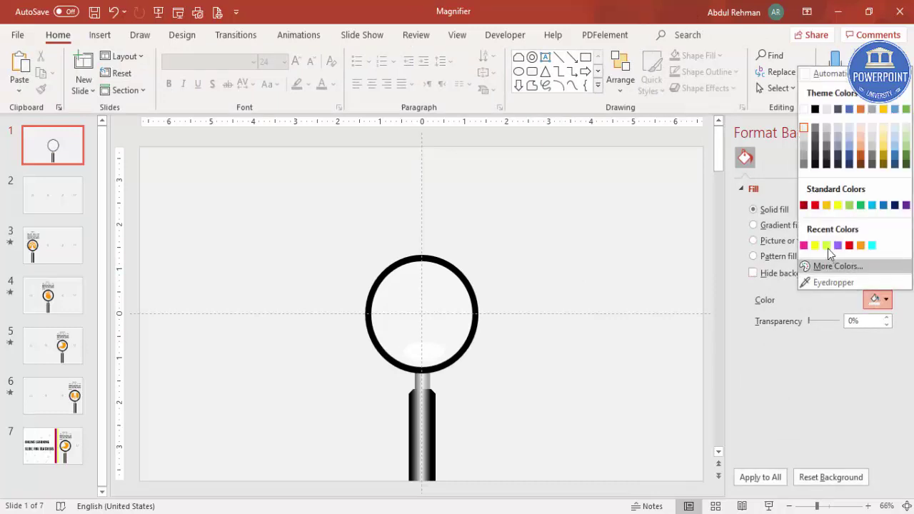
left_click(805, 136)
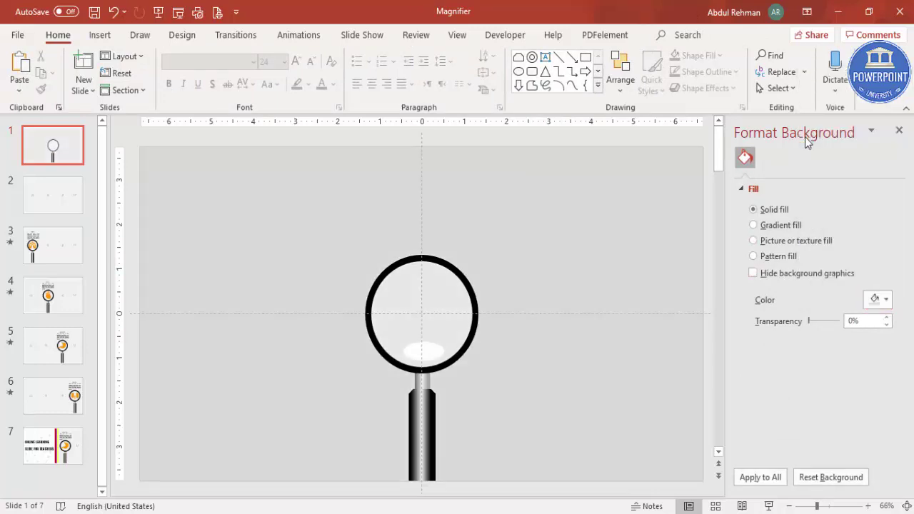
Apply a 7 pt Soft Edges effect to the white oval in the lens.
left_click(426, 354)
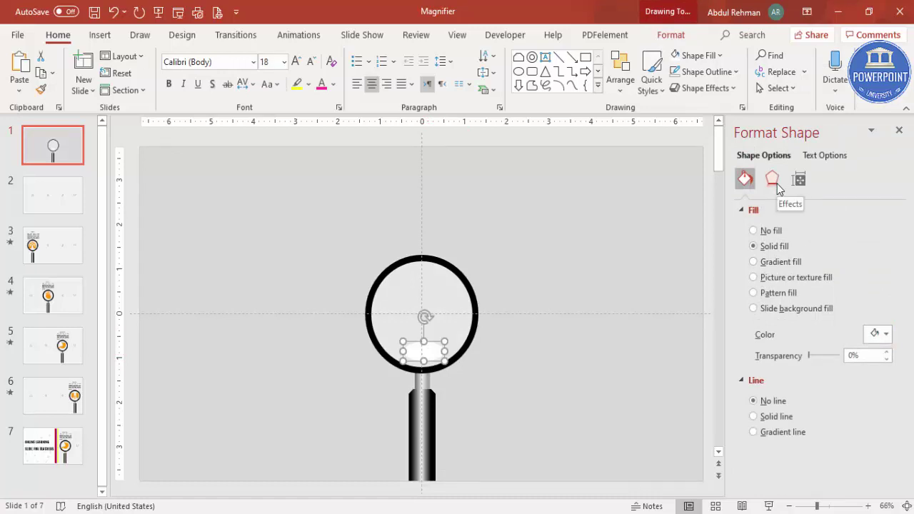
left_click(774, 181)
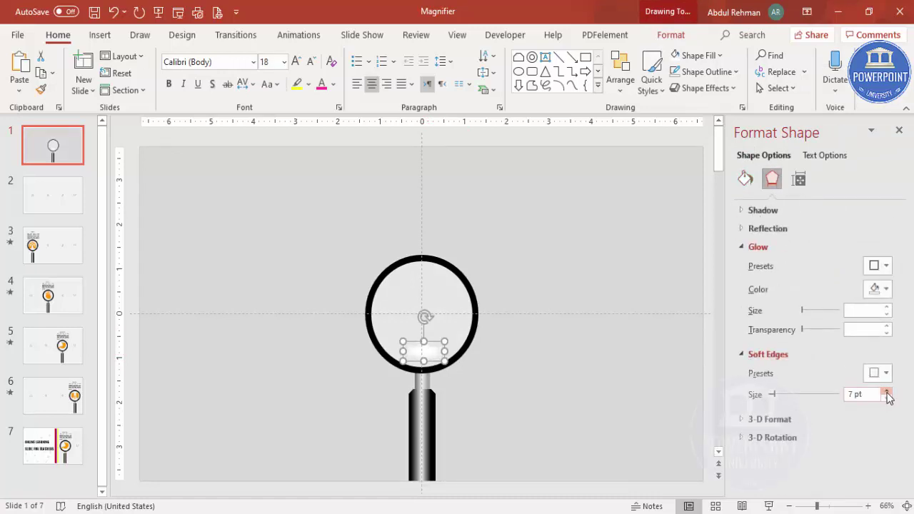
left_click(553, 261)
Draw a hollow circle about 2.35" in diameter to the left of the magnifier and make its ring thinner.
left_click(100, 34)
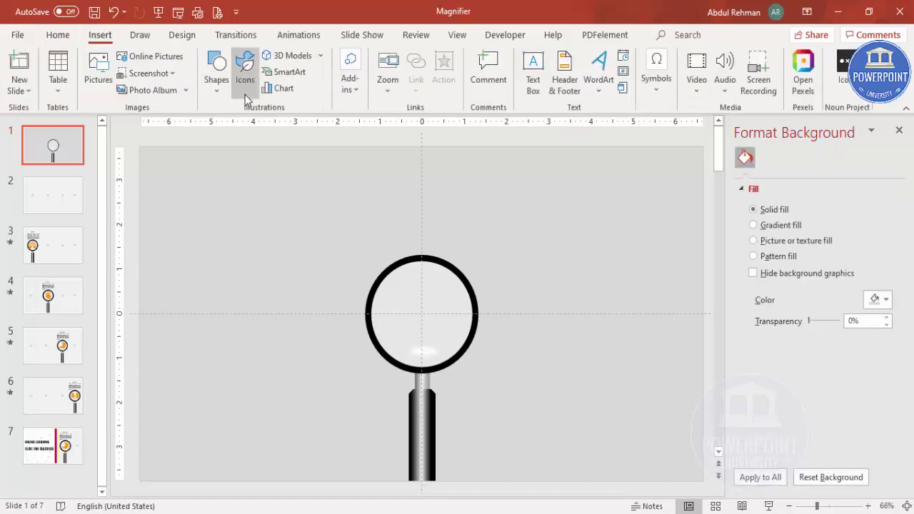
left_click(219, 96)
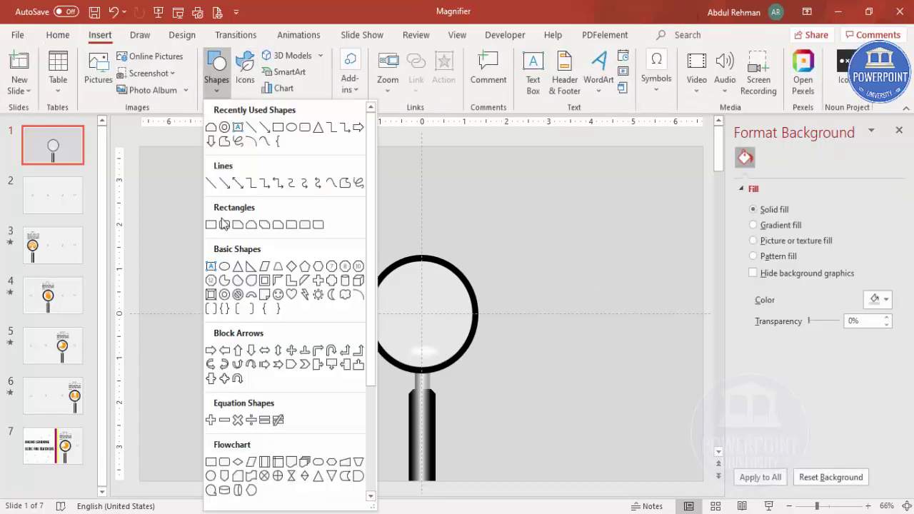
left_click(224, 296)
left_click_drag(205, 238, 298, 340)
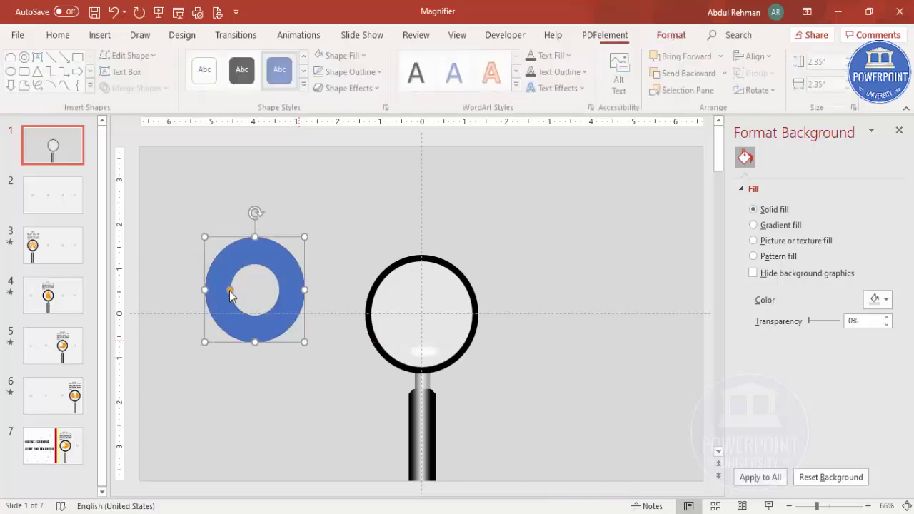
left_click_drag(230, 290, 219, 294)
left_click(314, 241)
Remove the outline from the blue ring.
left_click(260, 243)
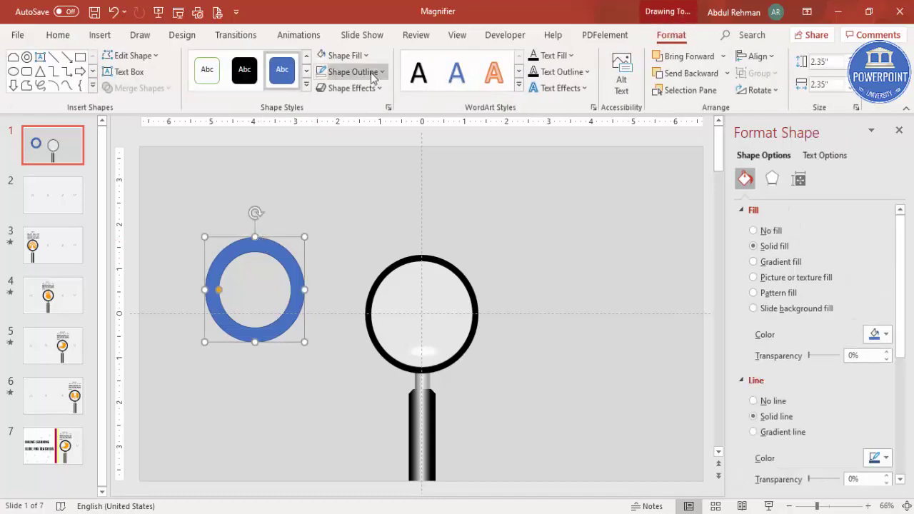
left_click(367, 72)
left_click(361, 266)
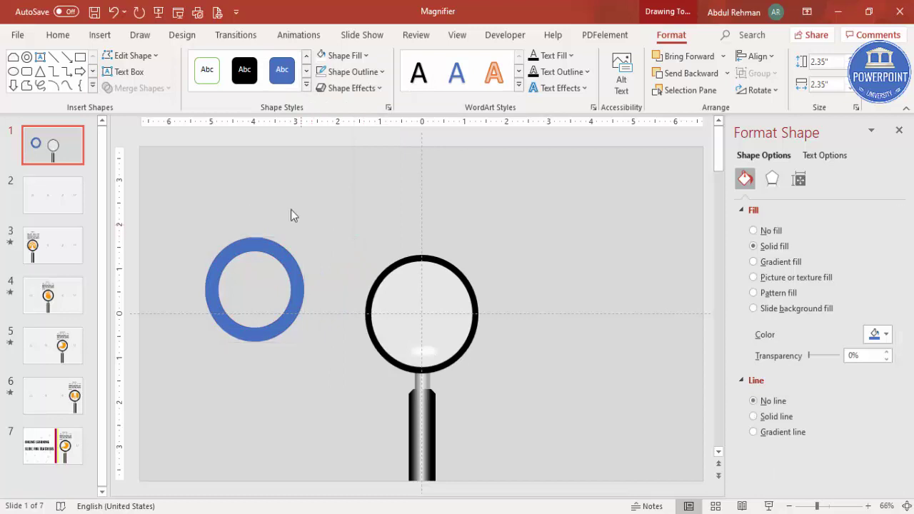
key("Escape")
Cover the blue ring with two tilted rectangles about 1.27" wide and 3.1" tall, leaving only a short upper-right arc exposed.
left_click(100, 35)
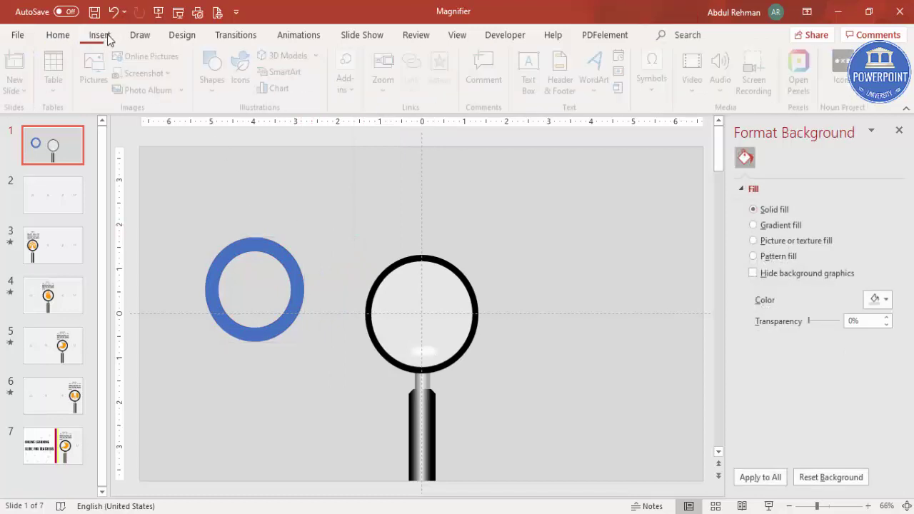
left_click(217, 87)
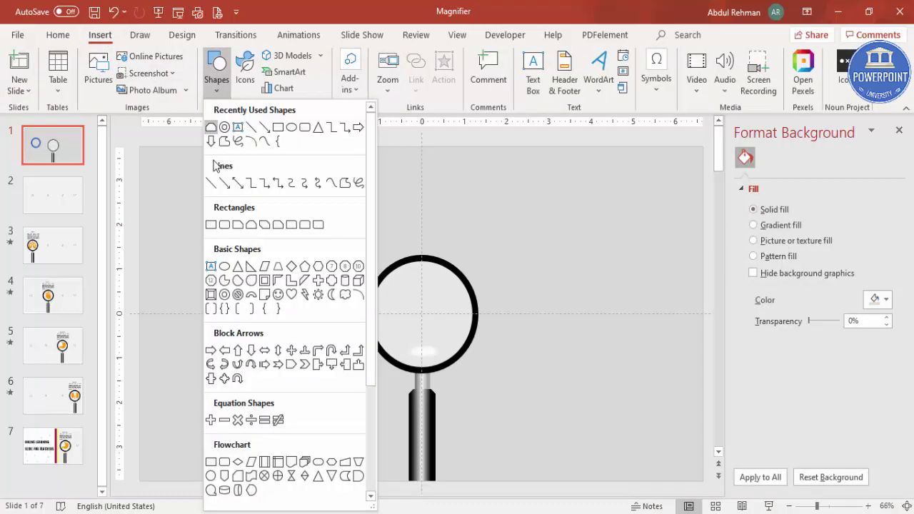
left_click(211, 225)
left_click_drag(192, 223, 247, 360)
left_click_drag(221, 199, 237, 221)
left_click_drag(236, 289, 308, 269)
left_click_drag(312, 227, 349, 252)
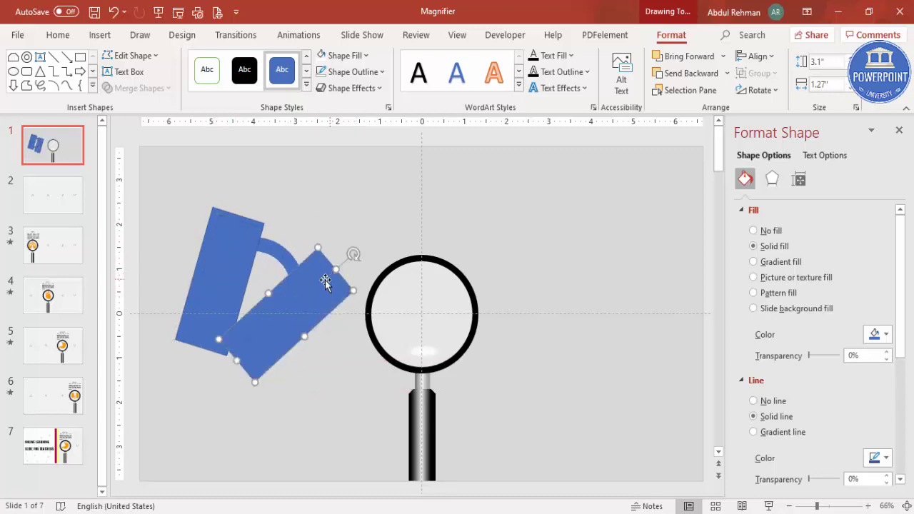
Subtract both tilted rectangles from the blue ring so only the short arc segment is left.
left_click(274, 247)
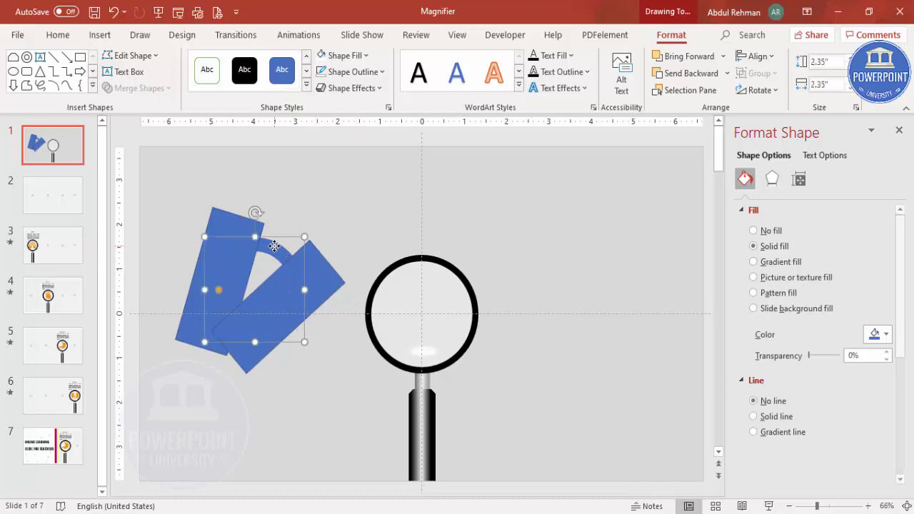
left_click(233, 227, "shift")
left_click(156, 88)
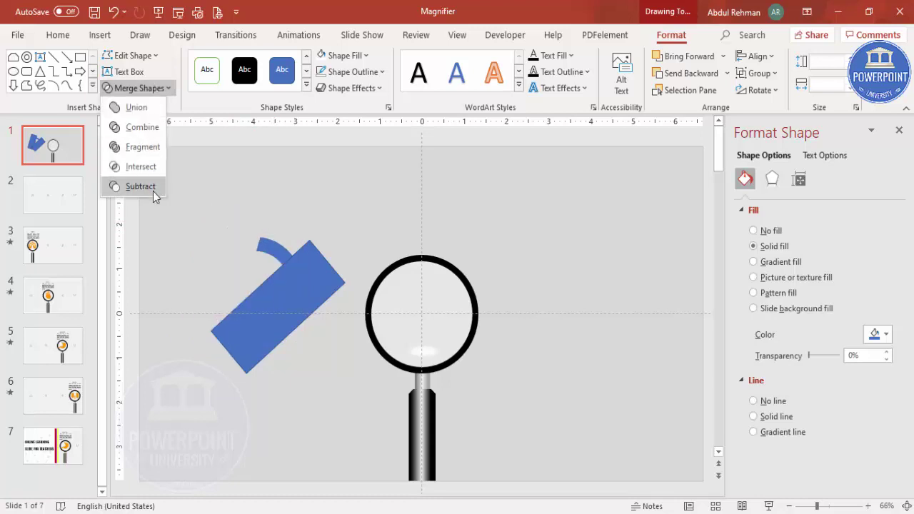
left_click(153, 190)
left_click(325, 290, "shift")
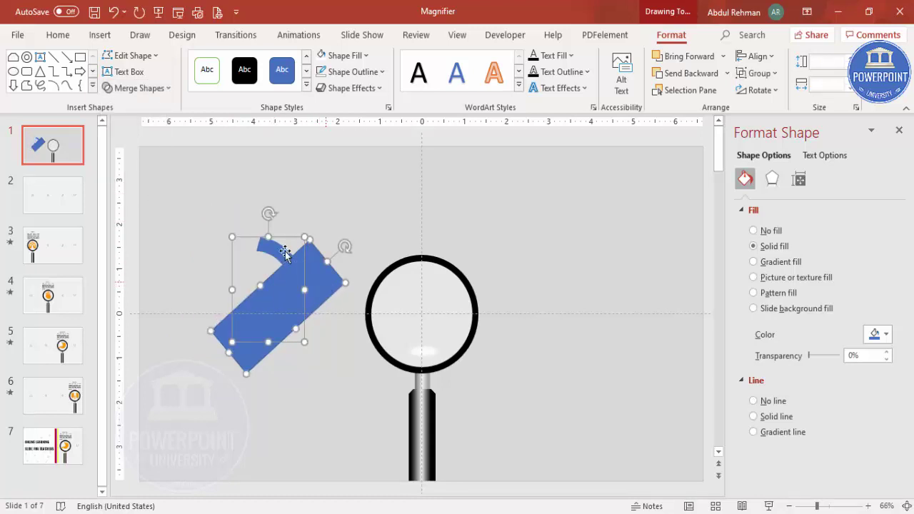
left_click(166, 90)
left_click(153, 189)
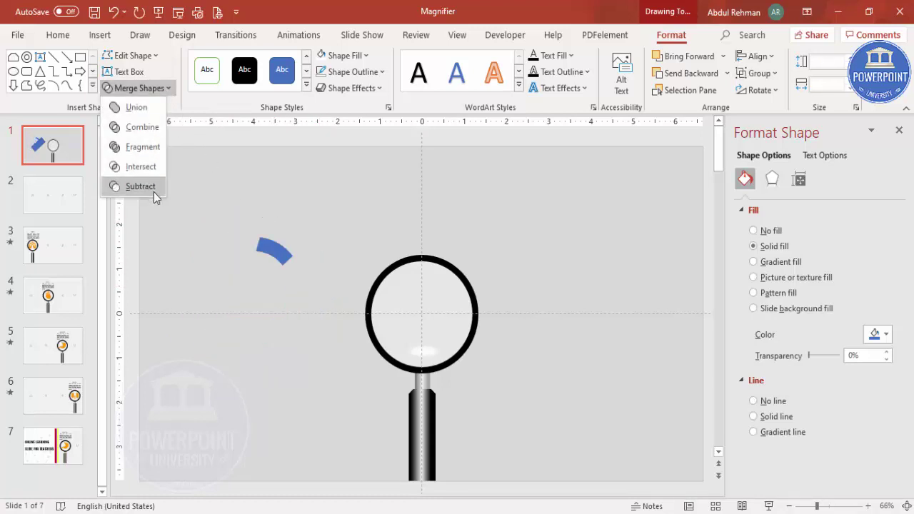
Fill the arc segment white and place it as a rotated highlight inside the lens's upper-right edge.
left_click(319, 56)
left_click_drag(273, 254, 444, 294)
left_click_drag(443, 252, 450, 255)
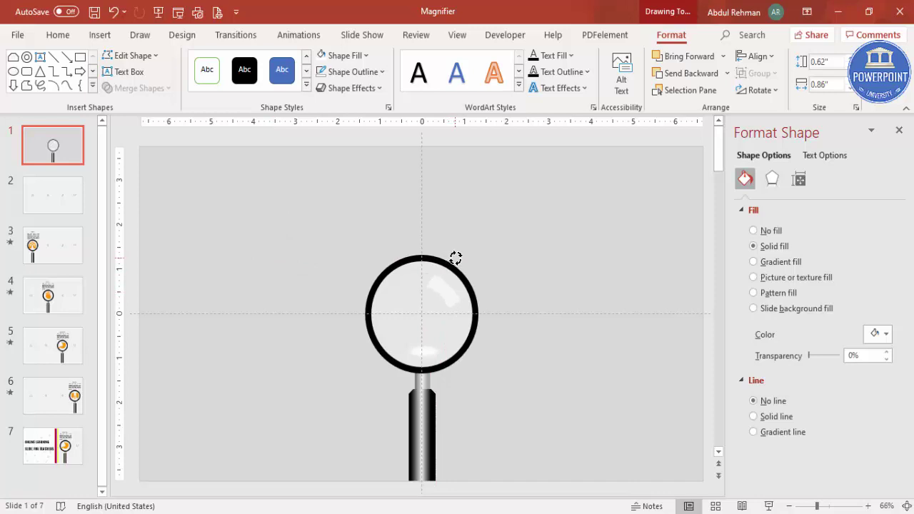
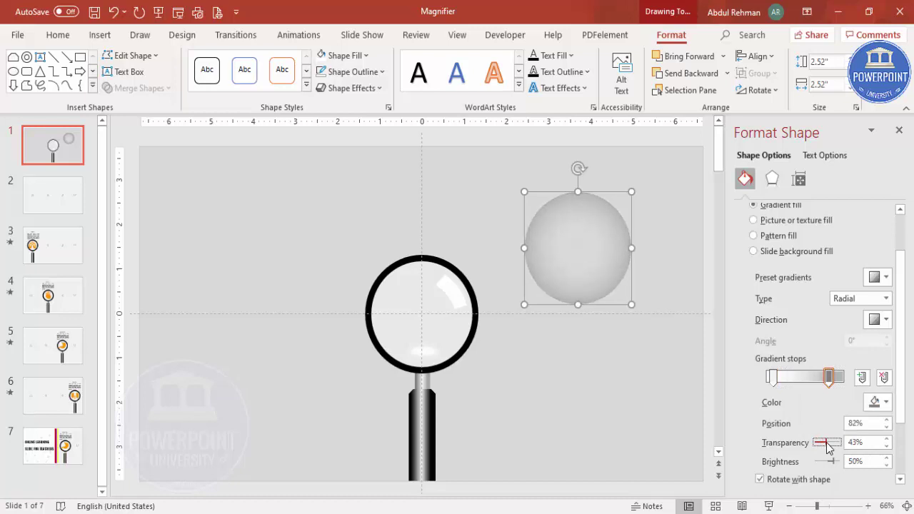
Shift the loose circle's gradient stops, putting the fully transparent one at 47%, and place the circle over the magnifier's lens.
left_click_drag(777, 382, 826, 380)
left_click(803, 378)
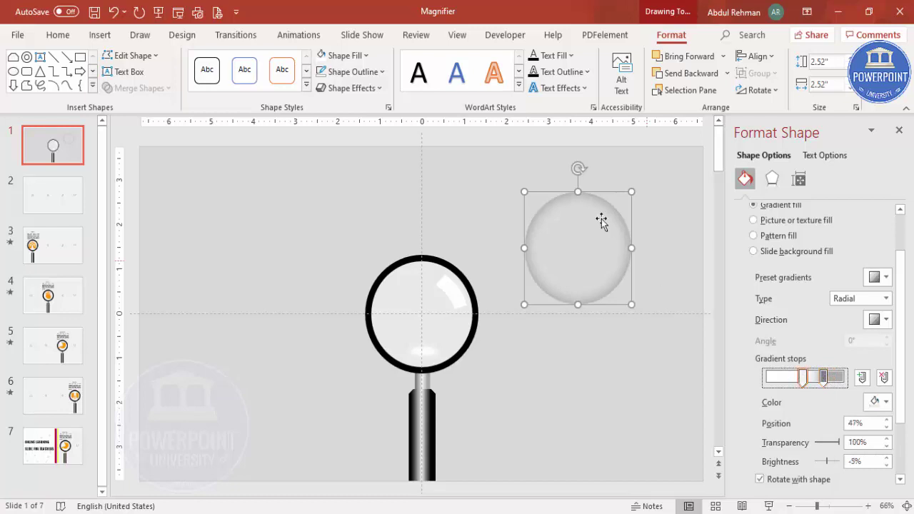
left_click_drag(588, 193, 435, 260)
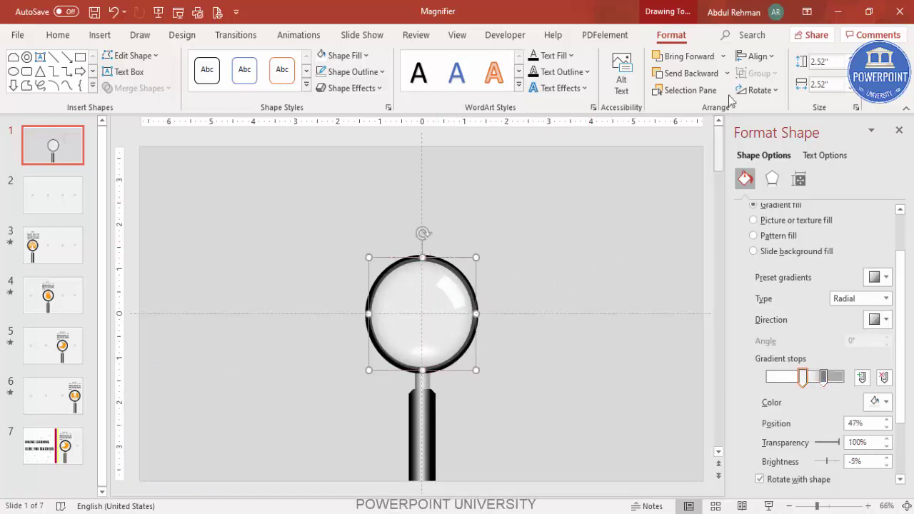
Try to send the gradient circle backward behind the black ring.
left_click(702, 77)
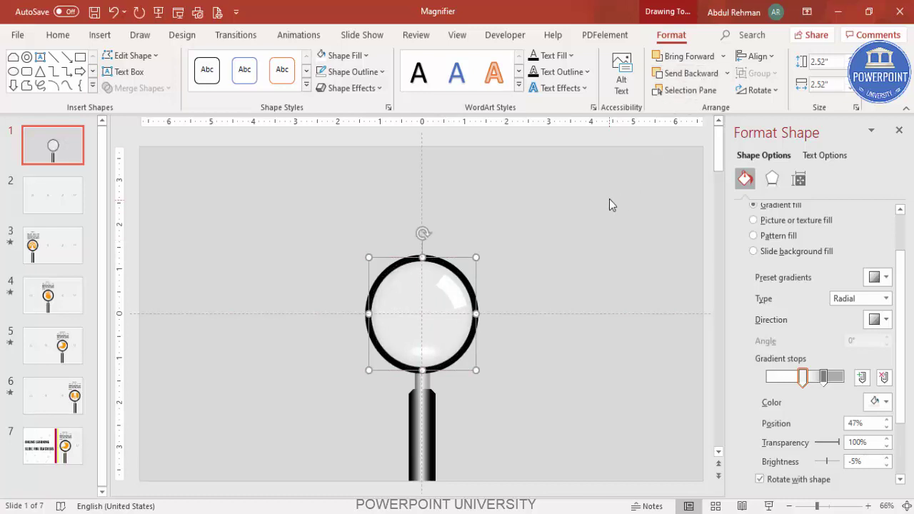
left_click(560, 263)
Bring the white arc highlight and the soft oval highlight to the front of the lens.
left_click(463, 284)
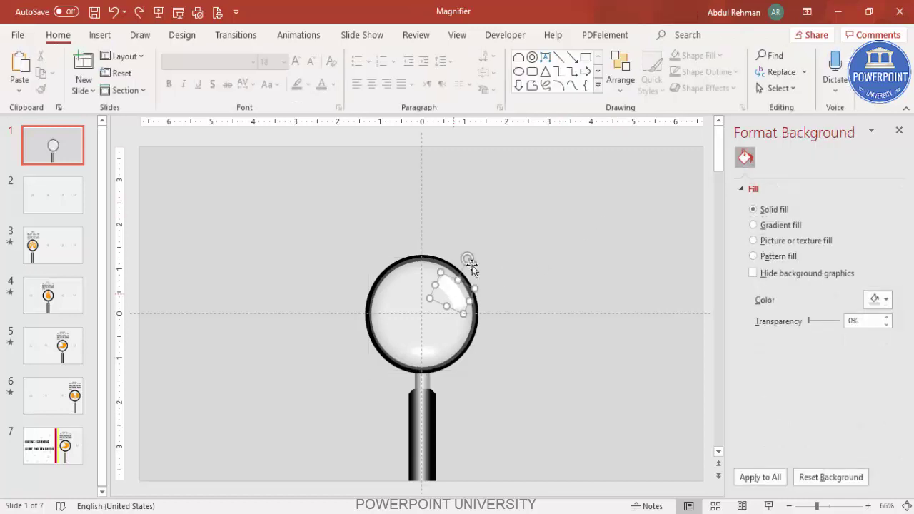
left_click(426, 353, "shift")
left_click(722, 56)
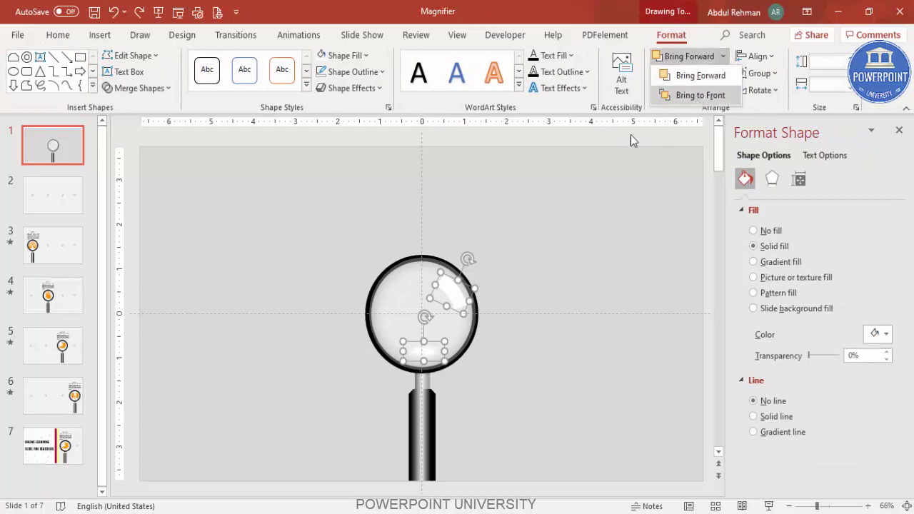
Group all the shapes of the magnifying glass, including the lens, highlights, connector and handle, into one object.
left_click(563, 224)
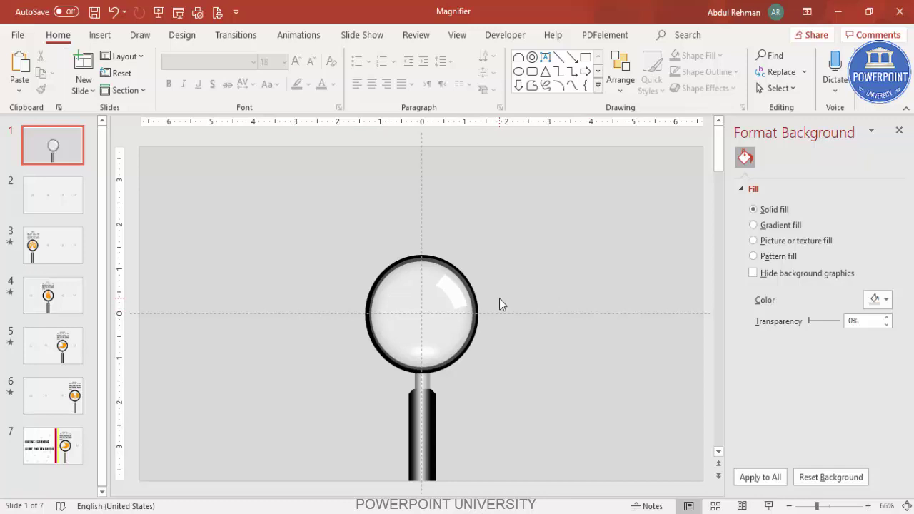
mouse_move(281, 221)
left_mouse_down()
mouse_move(452, 421)
mouse_move(531, 494)
mouse_move(556, 492)
left_mouse_up()
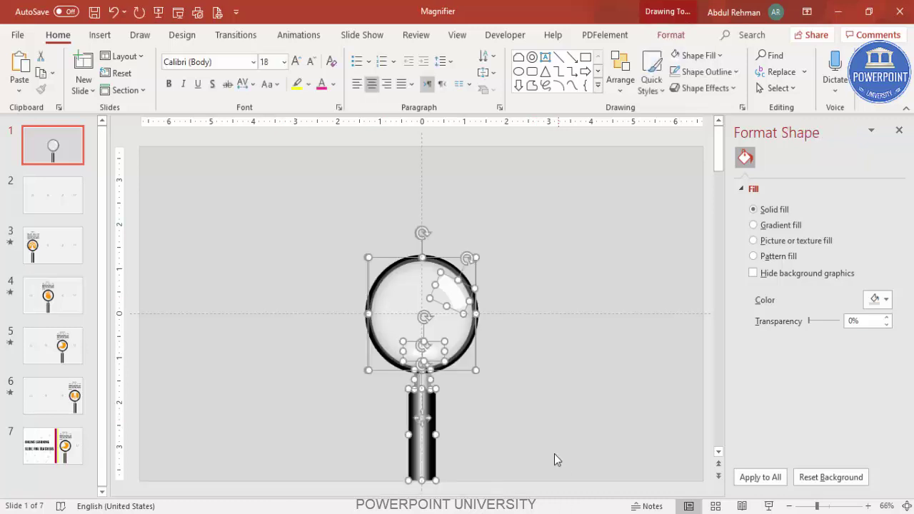
key("ctrl+g")
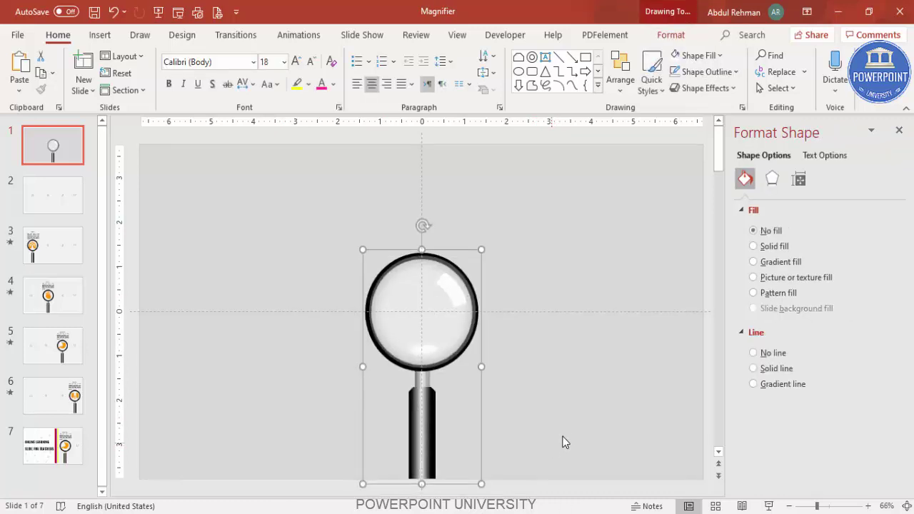
left_click(282, 240)
Insert the heart, lungs, kidneys and stomach icons from the Body parts category of the icon library.
left_click(100, 35)
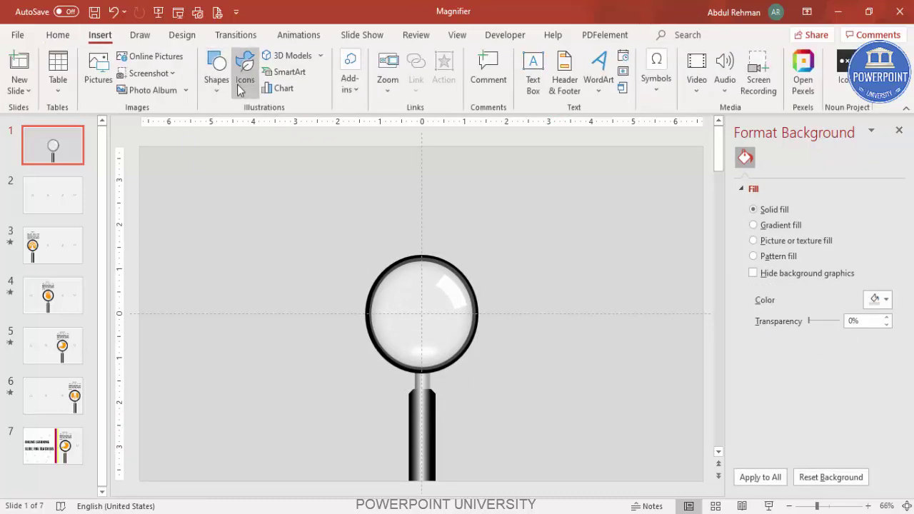
left_click(243, 84)
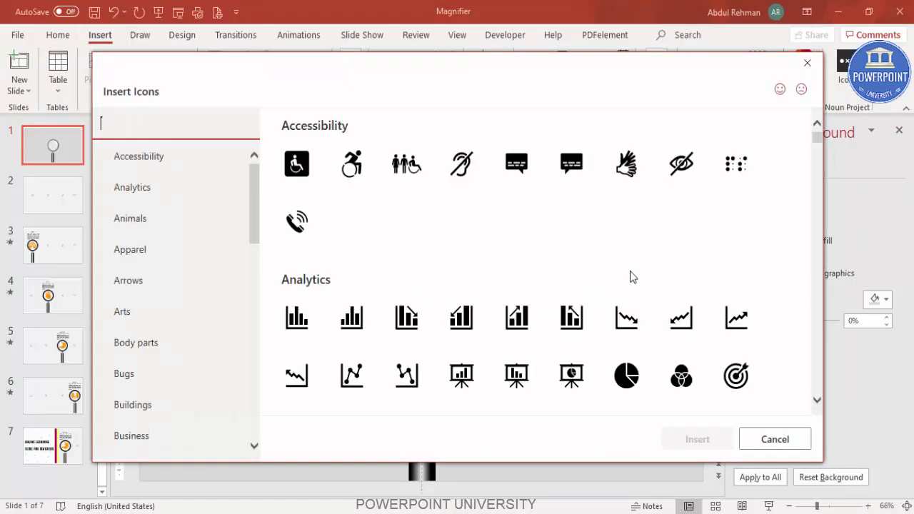
scroll(632, 304, "down", 15)
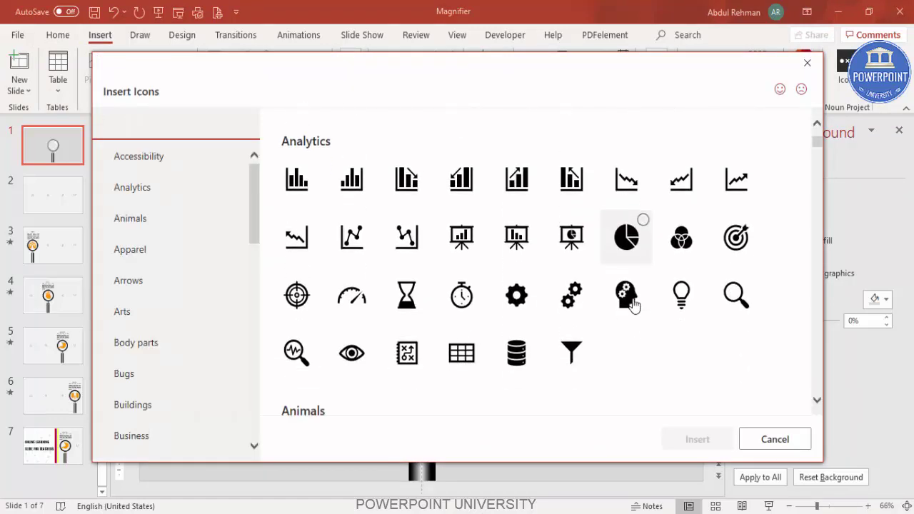
scroll(628, 312, "down", 8)
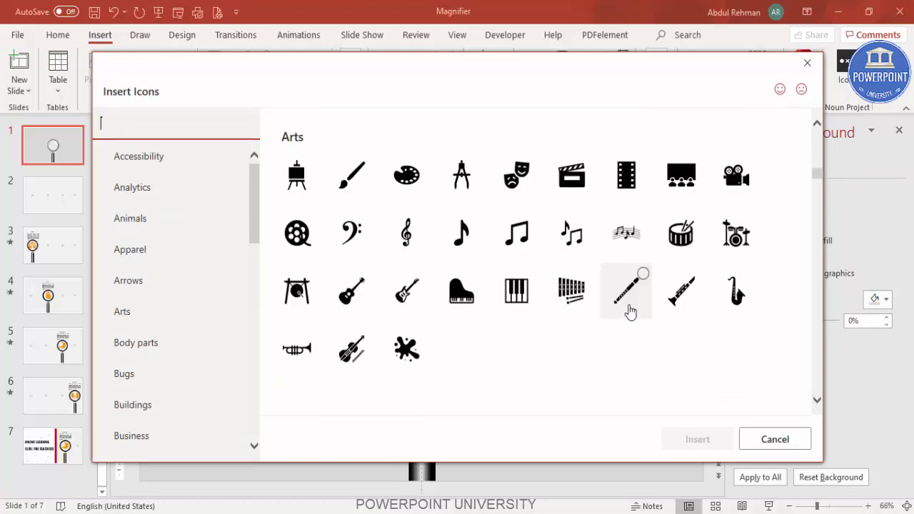
scroll(612, 337, "up", 2)
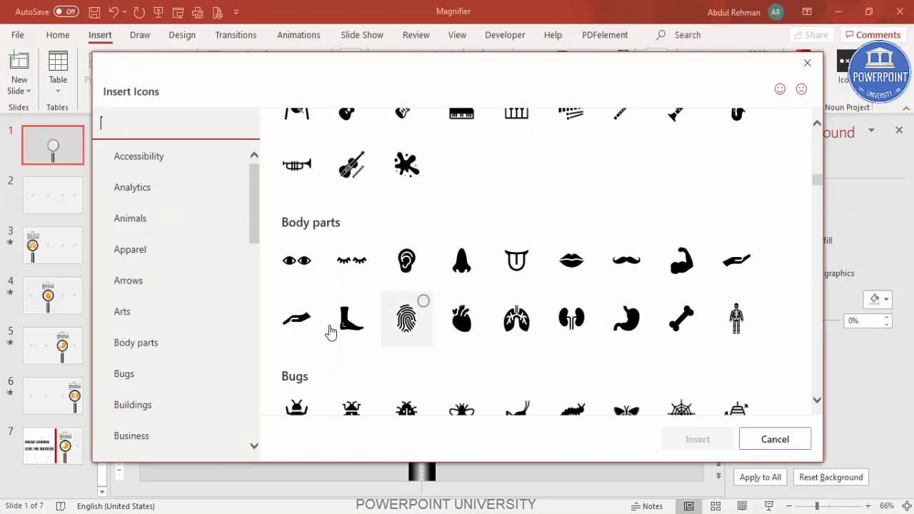
left_click(476, 330)
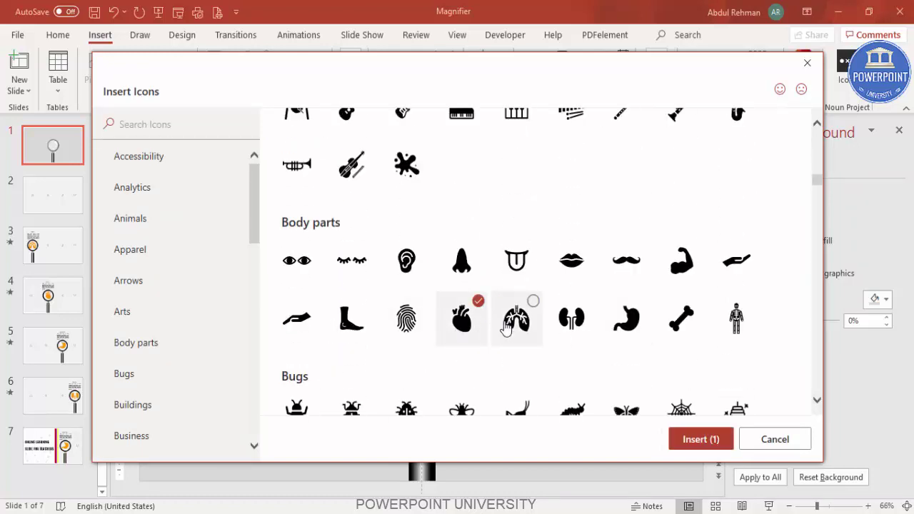
left_click(514, 326)
left_click(573, 326)
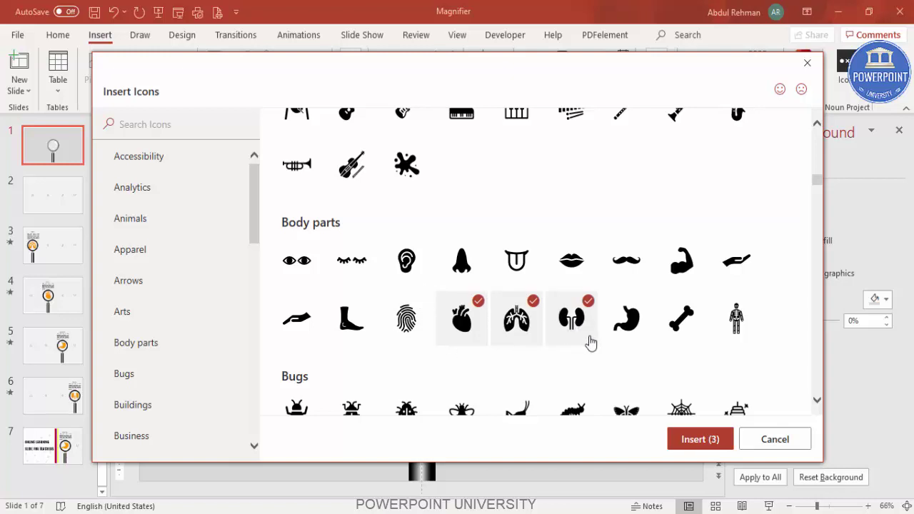
left_click(633, 330)
left_click(699, 442)
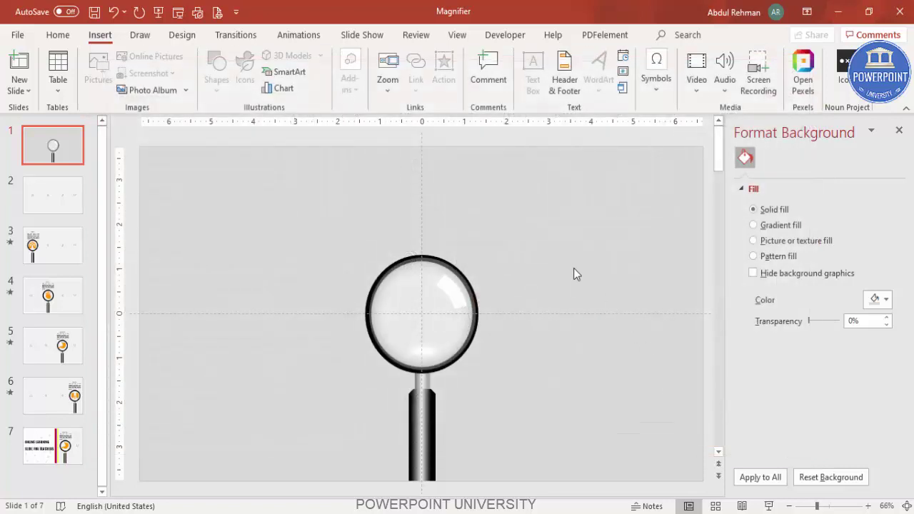
Move the four organ icons off the lens to the empty area on its right and set their height to 0.7".
left_click_drag(415, 332, 529, 282)
left_click(805, 63)
type(".7")
key("Return")
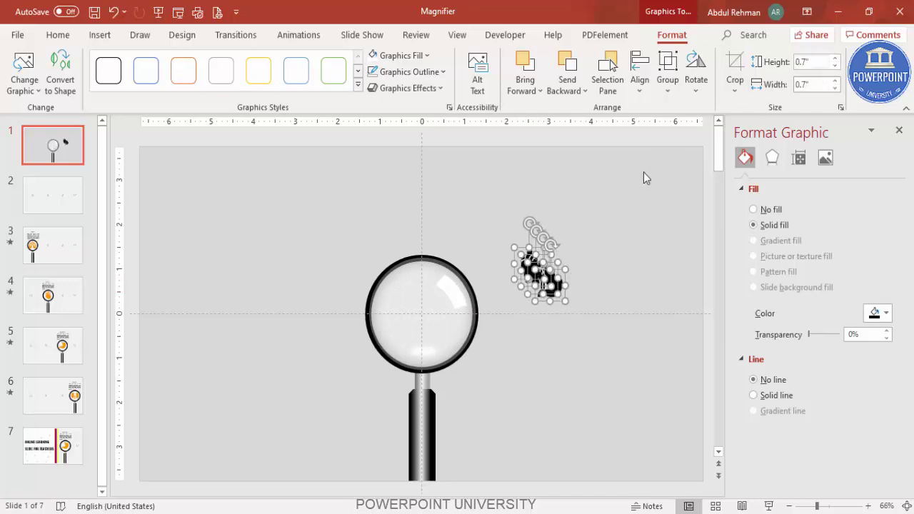
Fill the four organ icons with White, Background 1, Darker 35%.
left_click(401, 55)
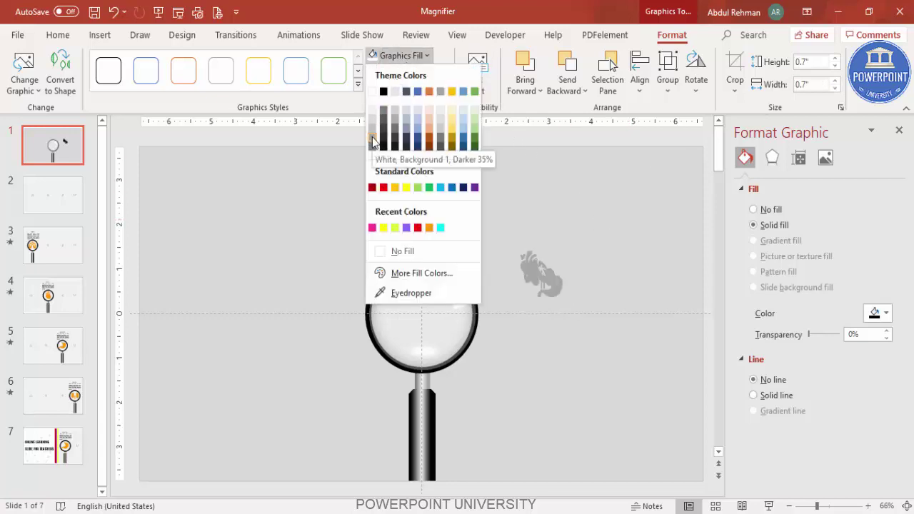
left_click(372, 141)
left_click(591, 253)
Place the kidneys icon at the slide's far left, centred on the horizontal guide.
left_click(526, 265)
left_click_drag(522, 260, 195, 300)
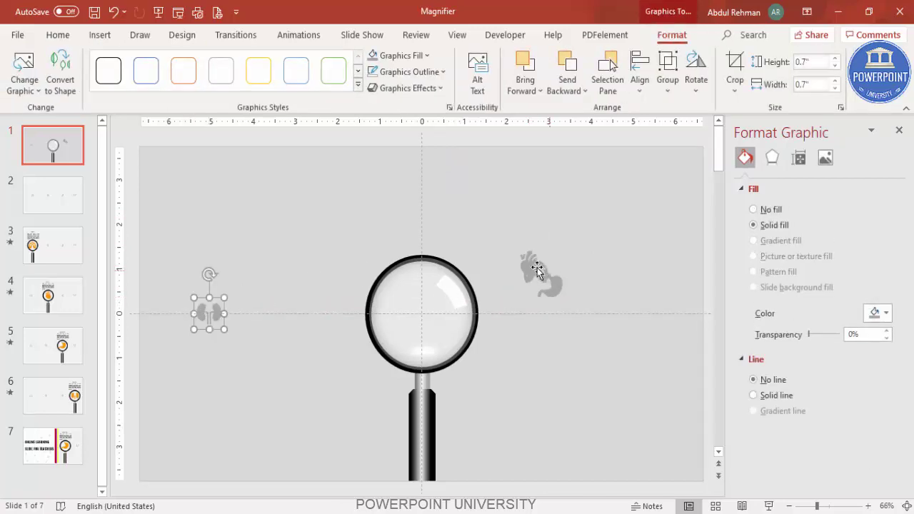